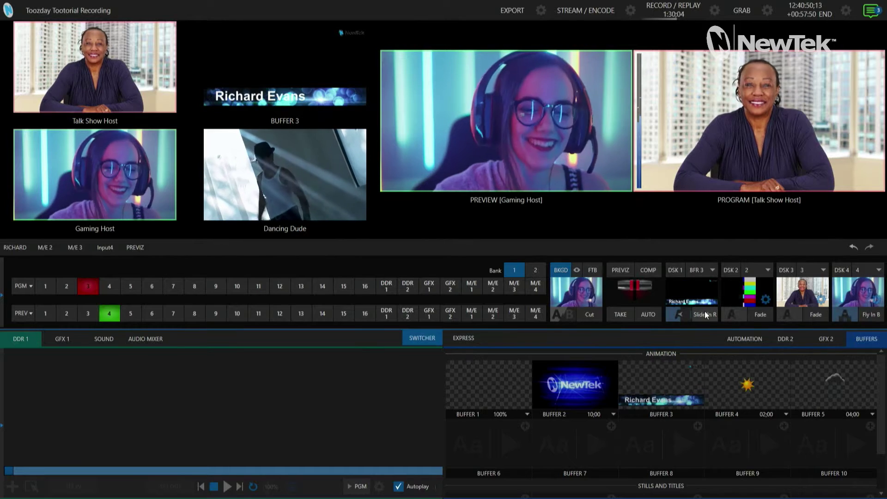
pyautogui.click(709, 315)
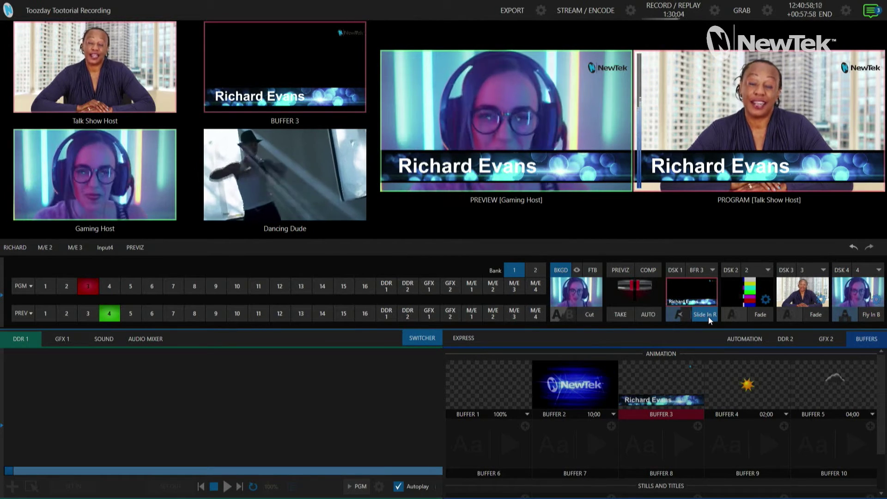
pyautogui.moveTo(639, 402)
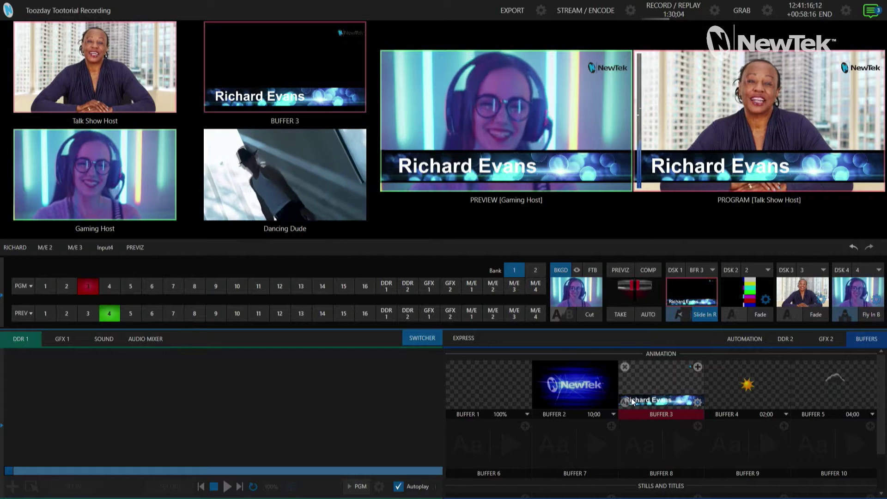
pyautogui.click(624, 400)
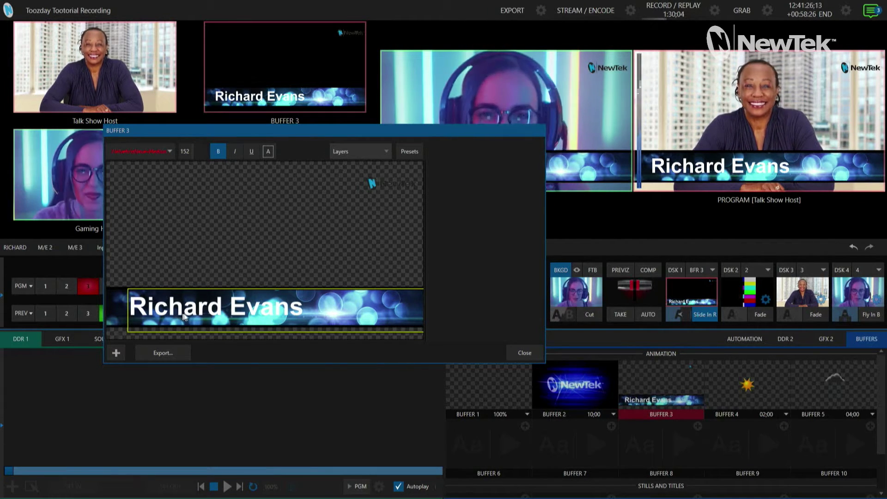
pyautogui.doubleClick(224, 320)
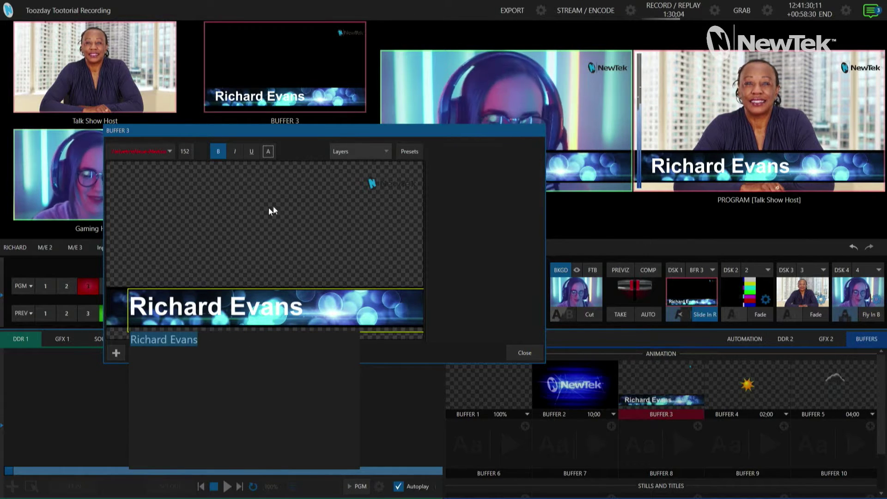
pyautogui.click(292, 129)
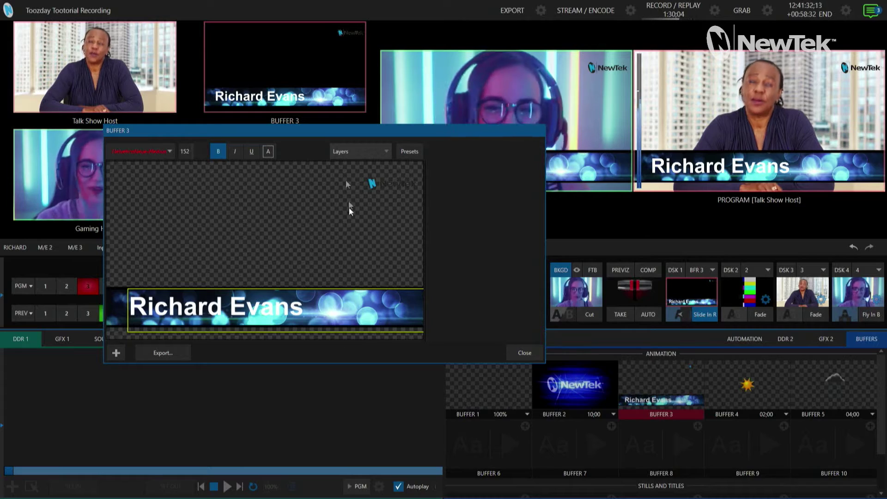
pyautogui.click(340, 153)
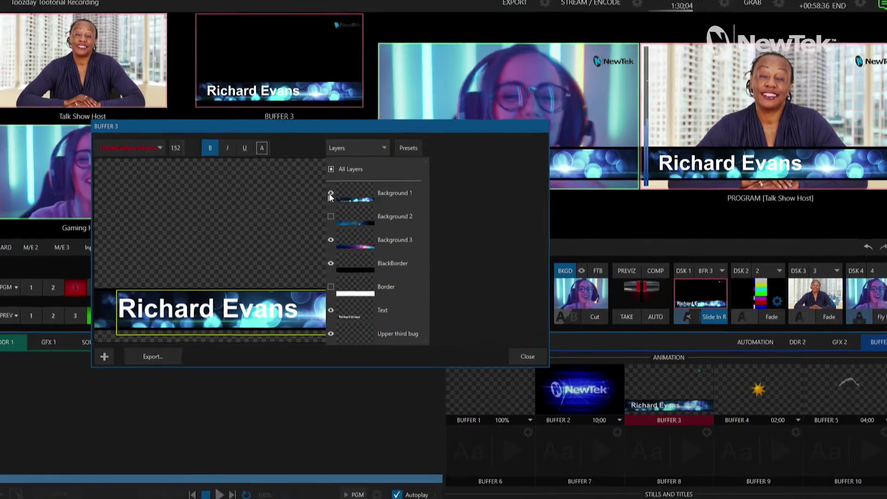
pyautogui.click(355, 147)
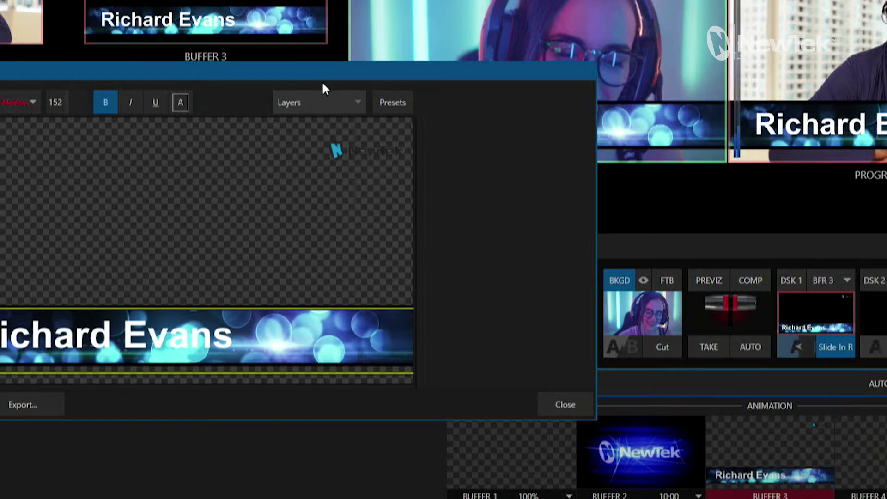
pyautogui.click(394, 109)
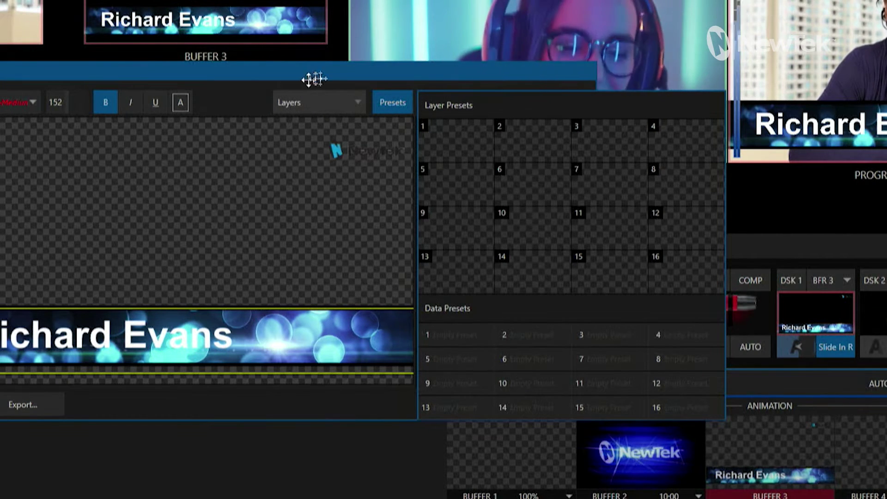
pyautogui.click(410, 109)
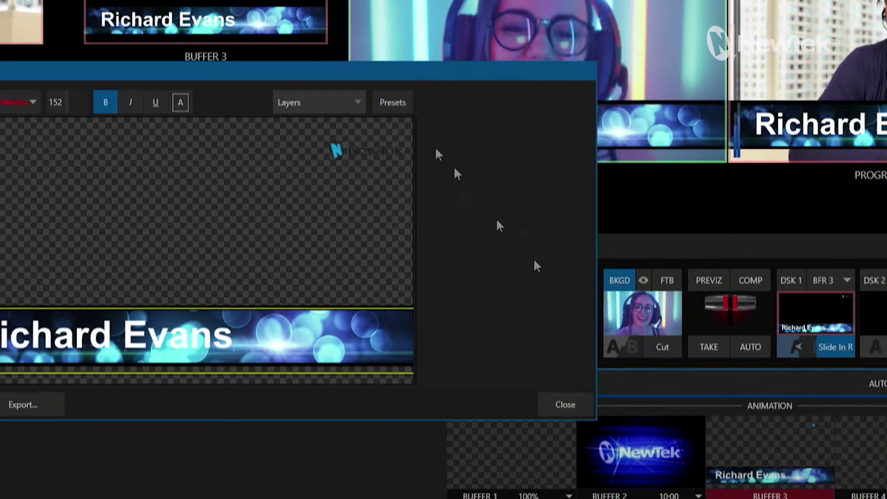
pyautogui.click(550, 407)
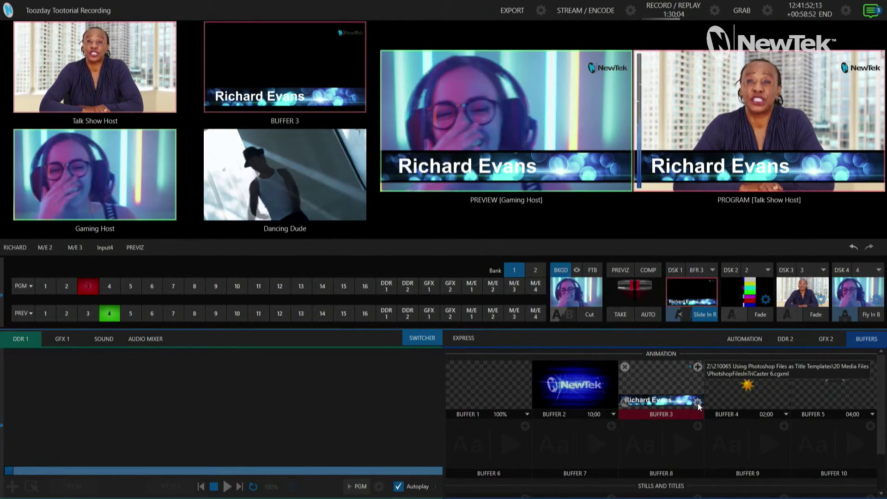
# - Open Buffer 3's title in the editor with the Layer/Data Presets panel showing
pyautogui.click(698, 406)
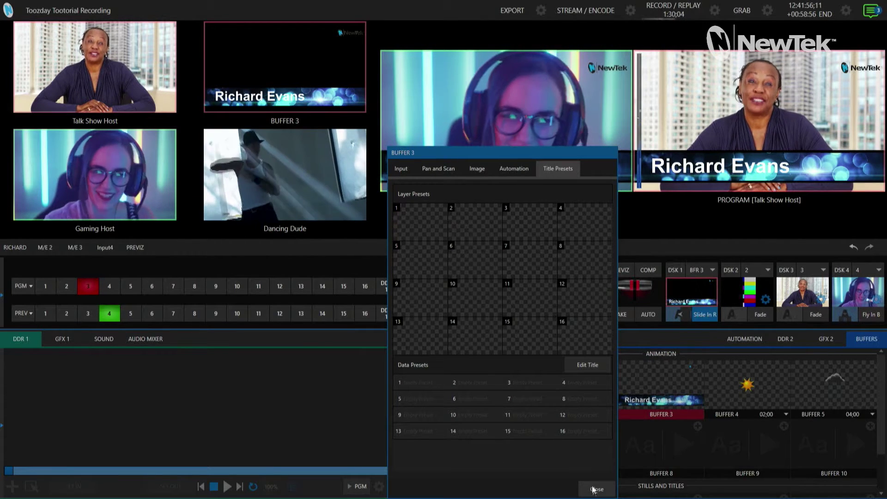
pyautogui.click(587, 365)
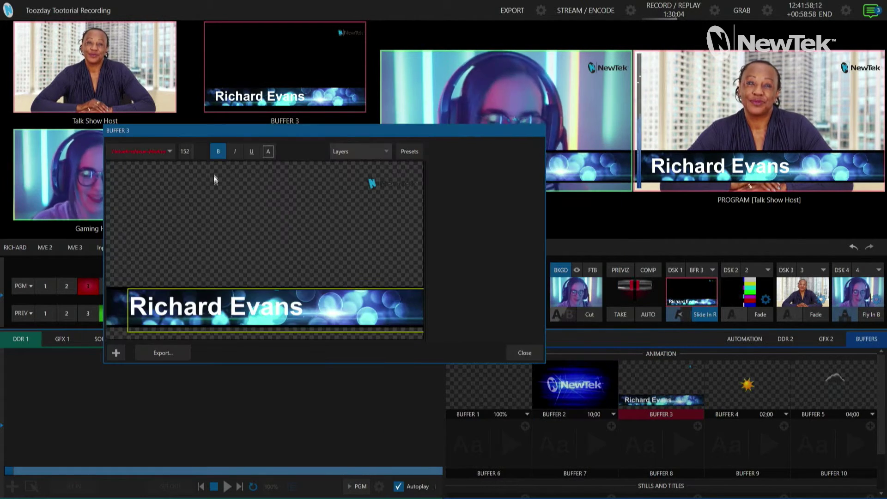
pyautogui.click(408, 153)
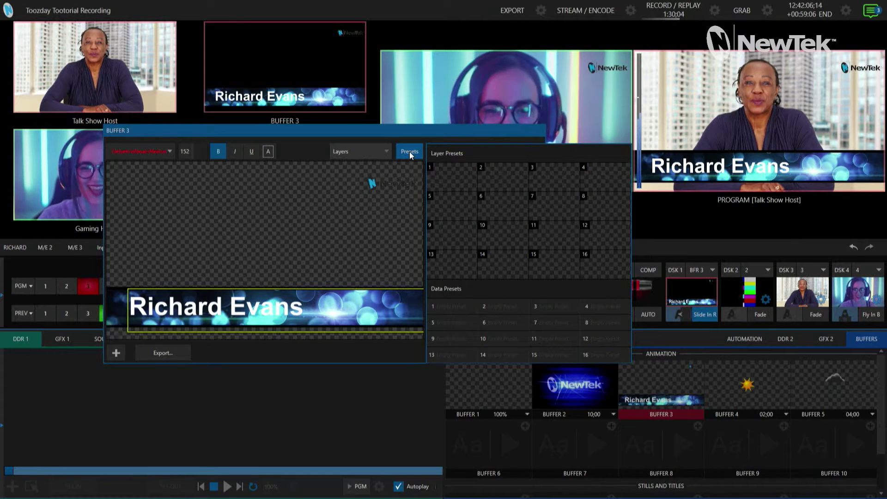
# - Save the current lower third as Layer Preset 1 and name it 'Bubble 3rd w bug'
pyautogui.moveTo(432, 170)
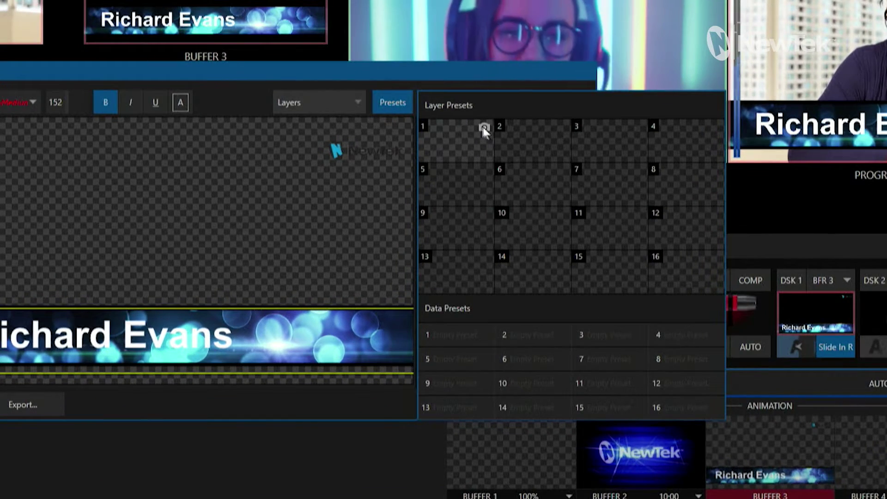
pyautogui.click(484, 129)
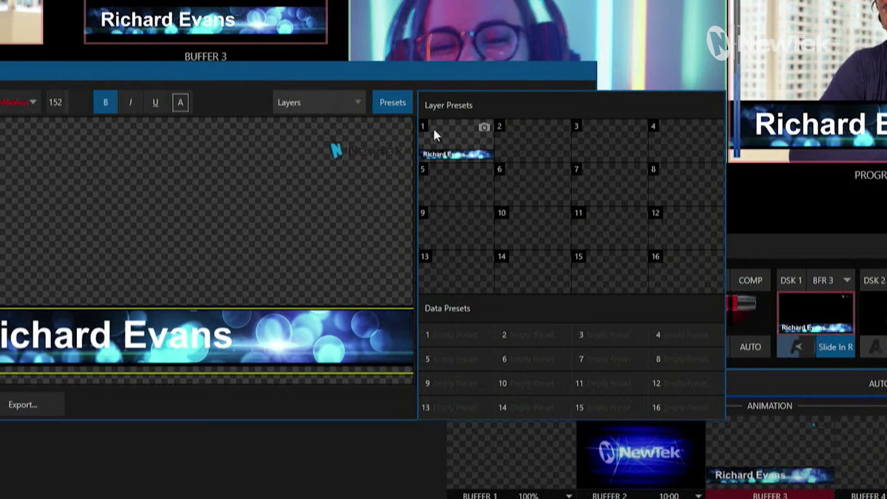
pyautogui.rightClick(441, 139)
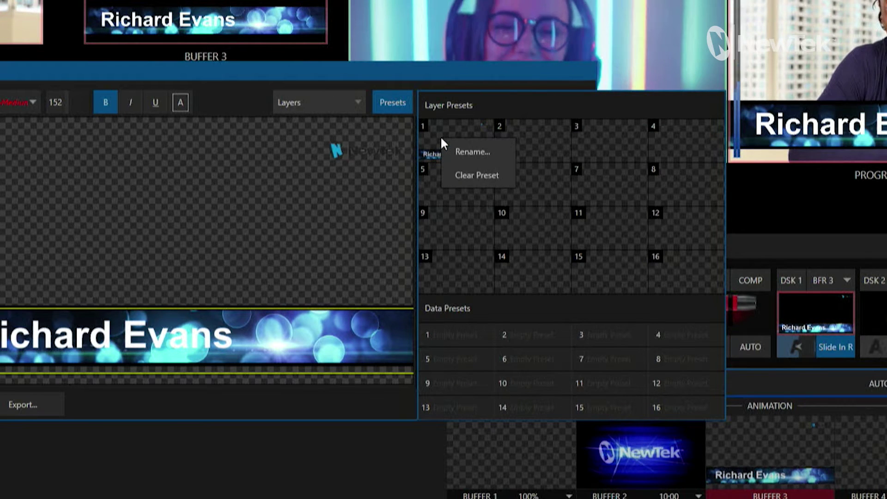
pyautogui.click(478, 155)
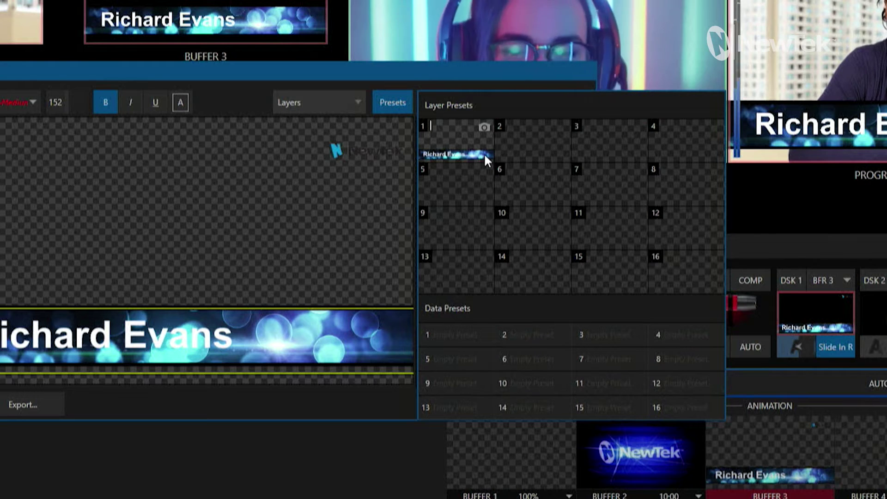
pyautogui.write('Bubble 3rd w bug')
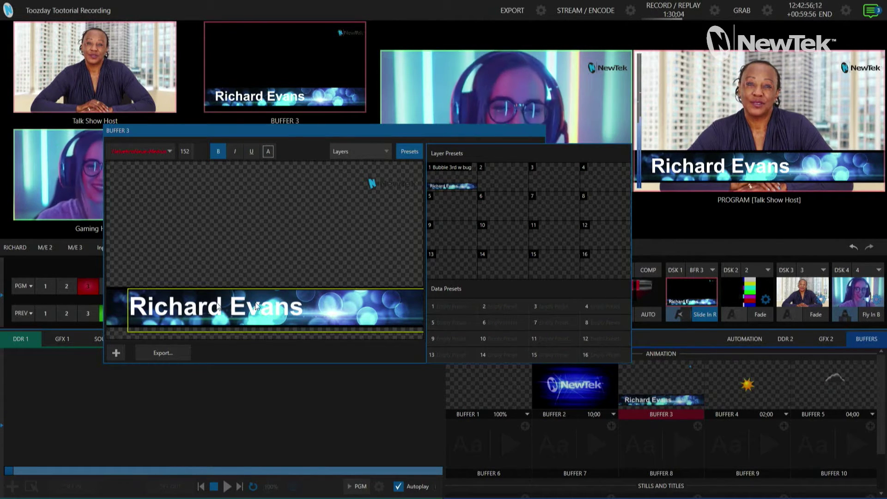
# - Hide the Upper third bug layer in the Buffer 3 title
pyautogui.click(417, 155)
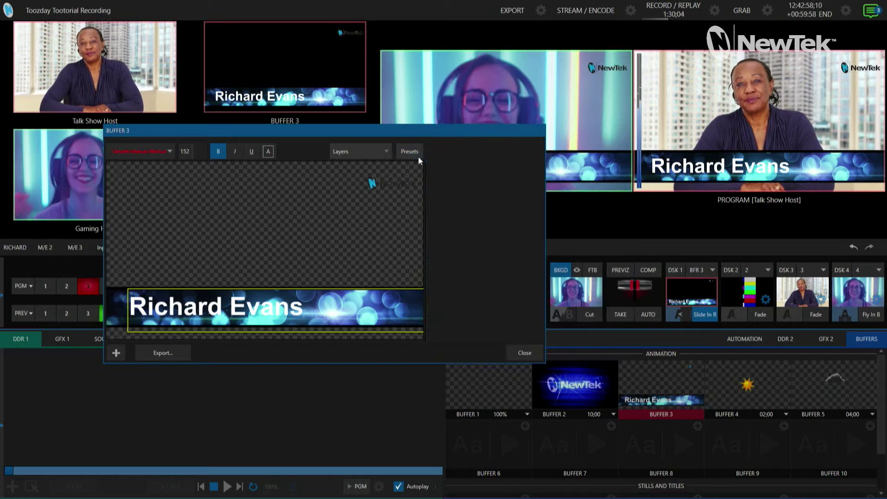
pyautogui.click(386, 152)
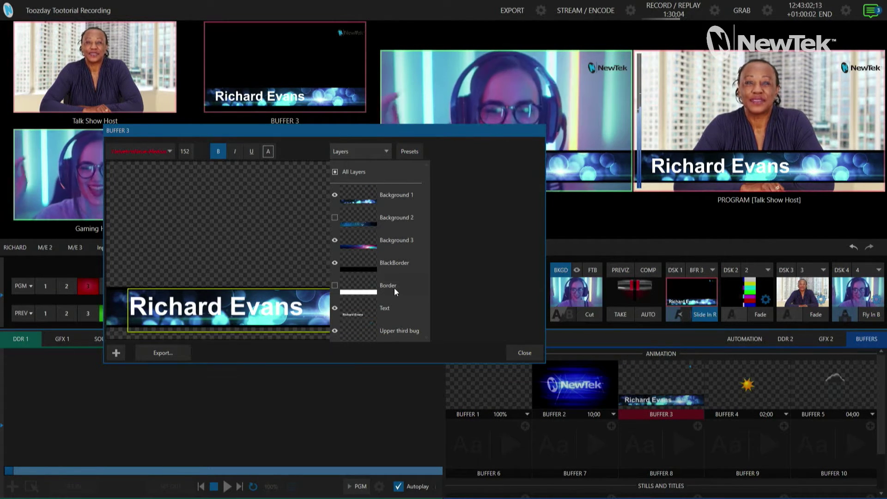
pyautogui.click(334, 330)
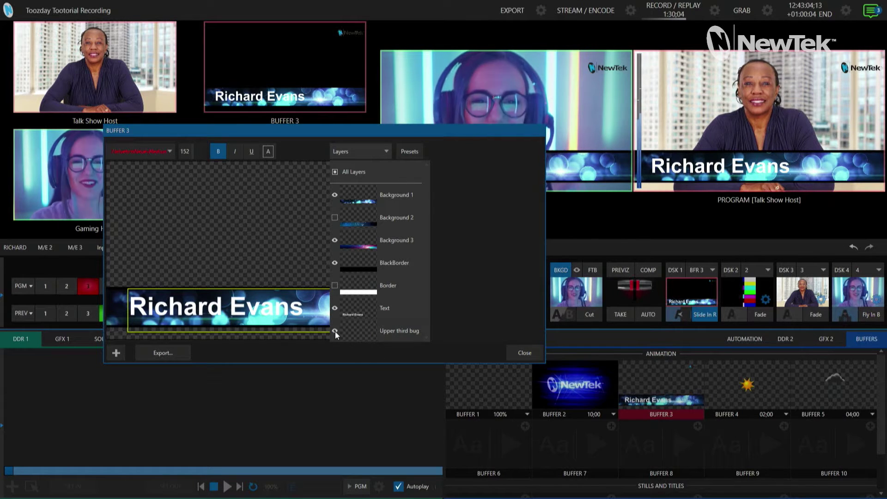
pyautogui.click(342, 147)
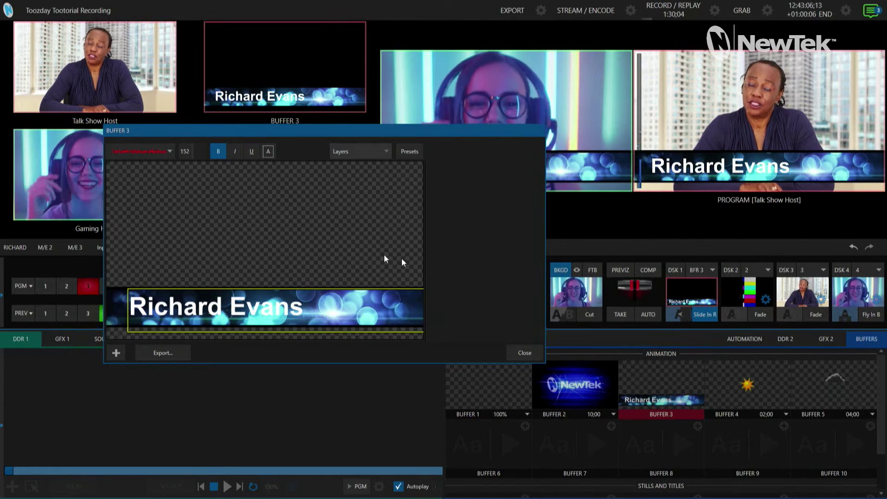
# - Save the bug-less look as Layer Preset 2 named 'Bubble 3rd' and close the presets panel
pyautogui.click(410, 153)
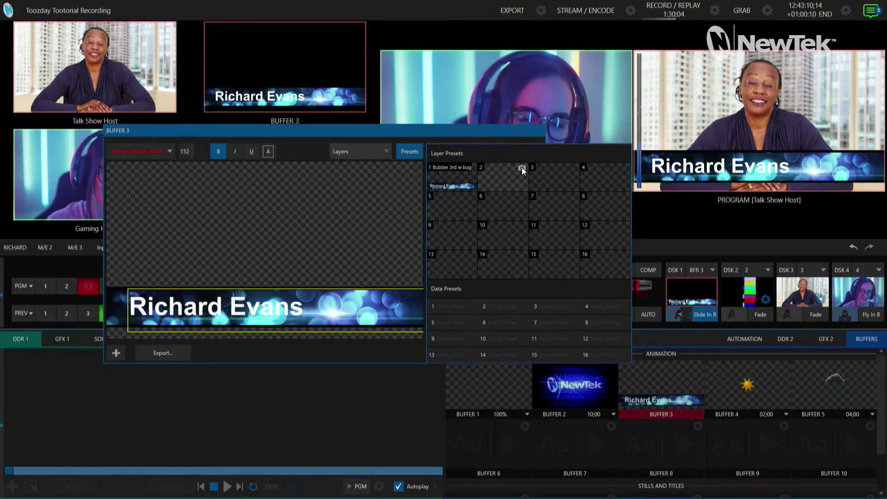
pyautogui.click(522, 168)
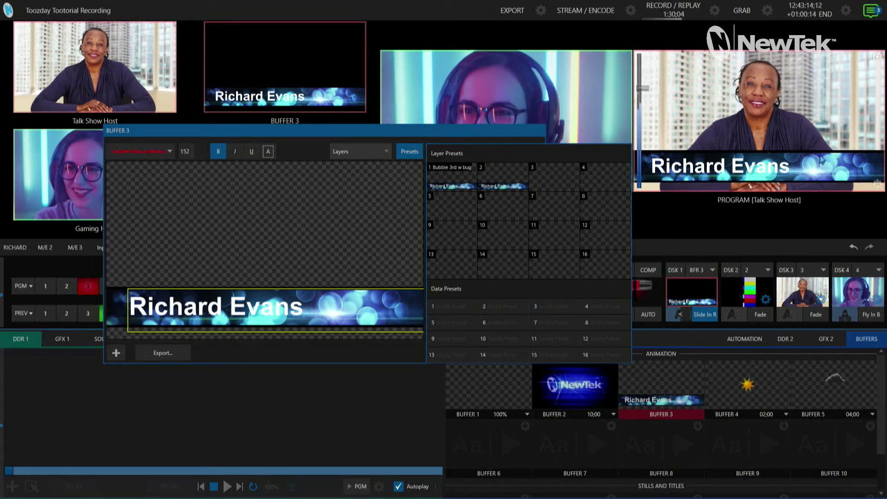
pyautogui.rightClick(499, 179)
pyautogui.click(515, 189)
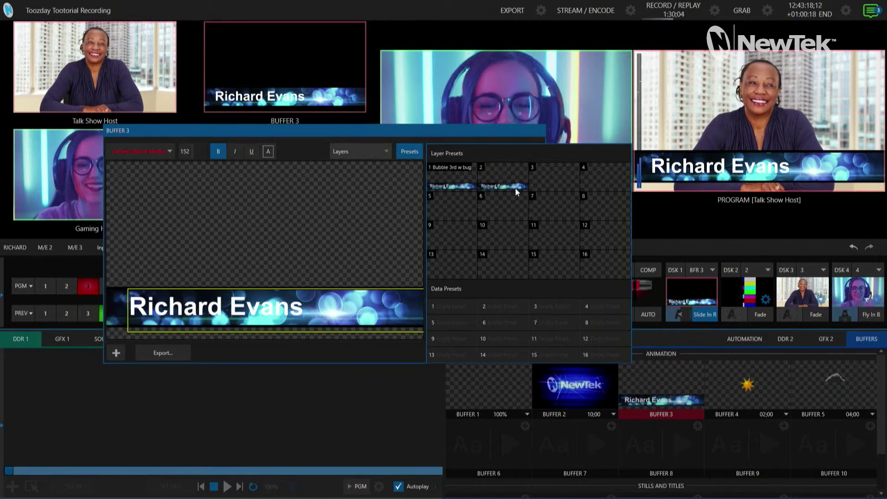
pyautogui.write('Bu')
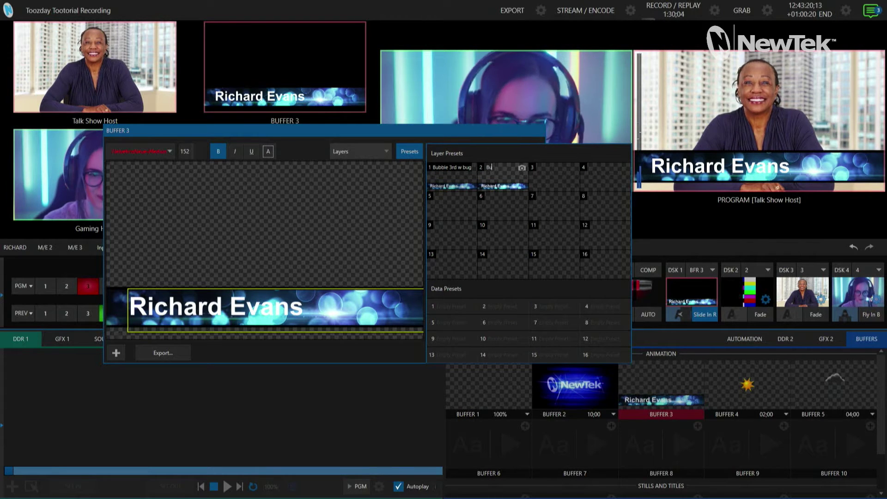
pyautogui.write('bble 3rd')
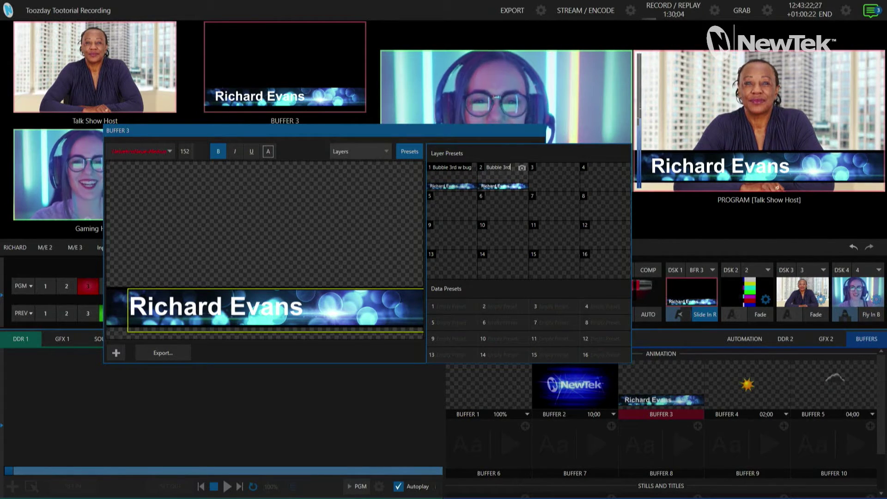
pyautogui.press('Return')
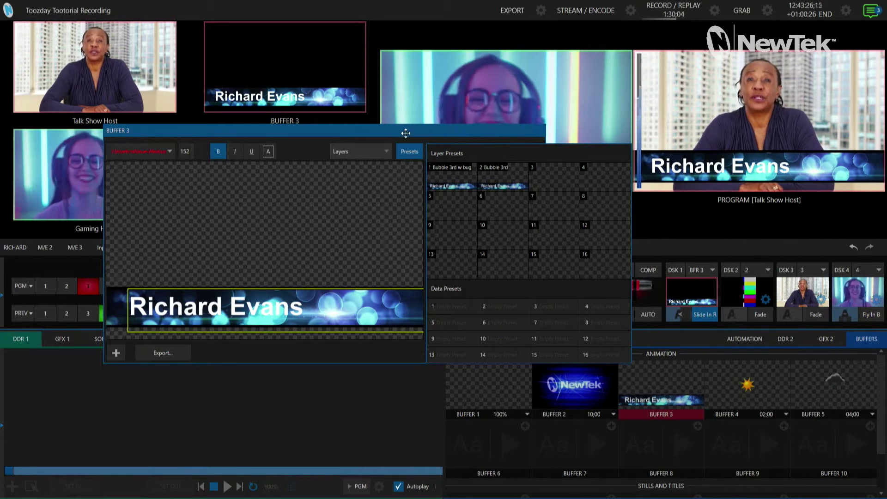
pyautogui.click(409, 151)
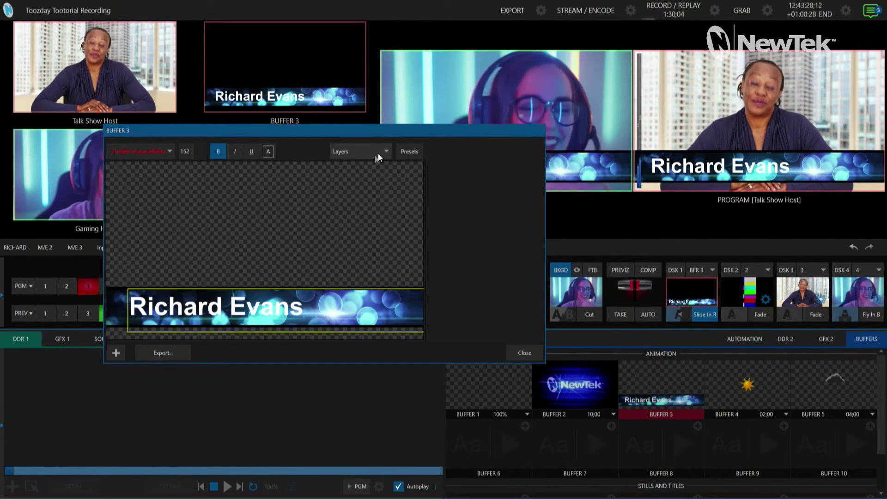
# - Hide Background 1 and show Background 2 for the dark blue shattered background
pyautogui.click(379, 151)
pyautogui.click(334, 195)
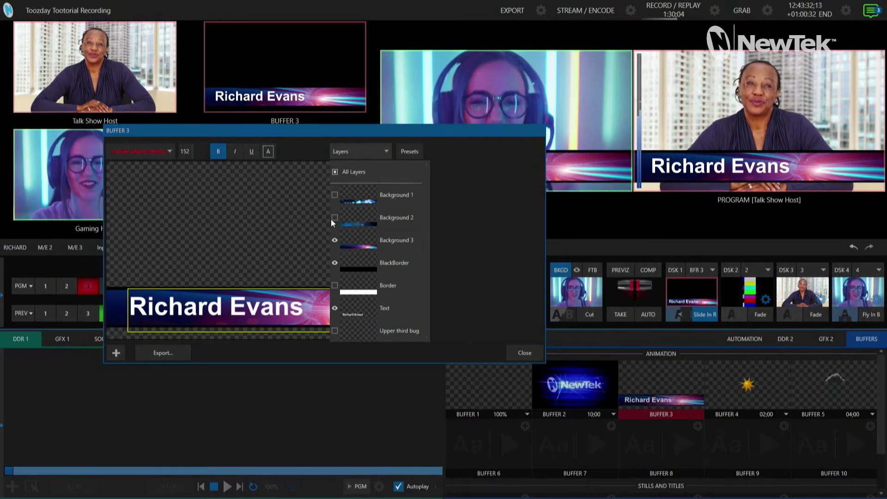
pyautogui.click(334, 218)
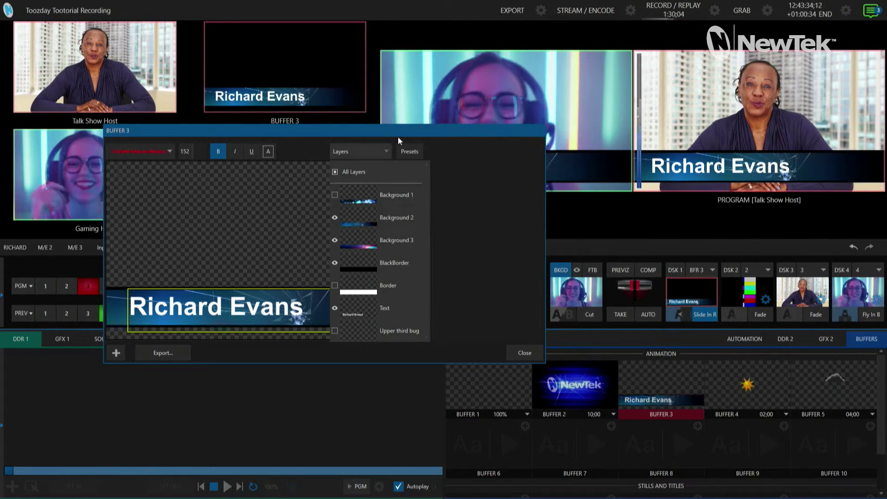
pyautogui.click(409, 151)
# - Clear Layer Preset 5 so that slot is empty
pyautogui.click(408, 151)
pyautogui.click(470, 199)
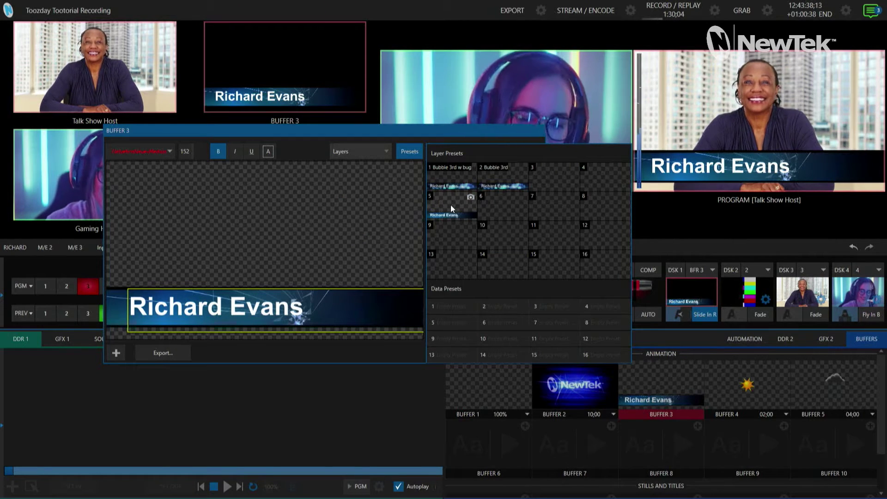
pyautogui.rightClick(452, 205)
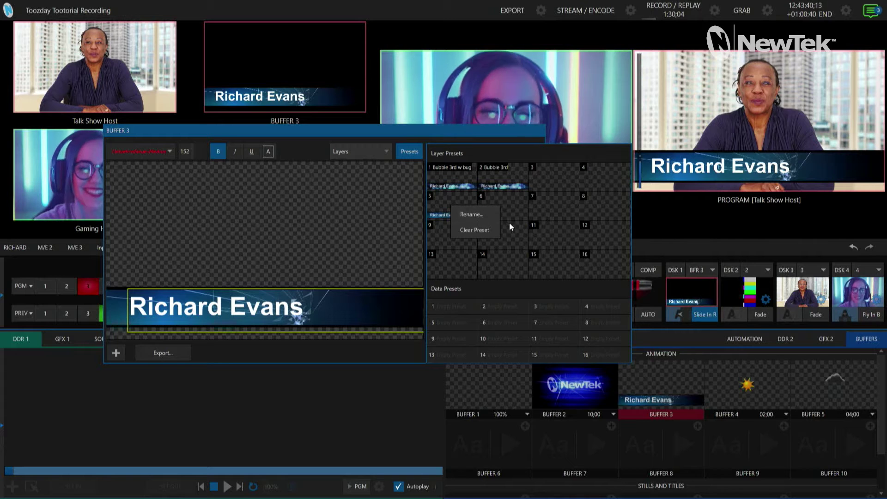
pyautogui.click(483, 230)
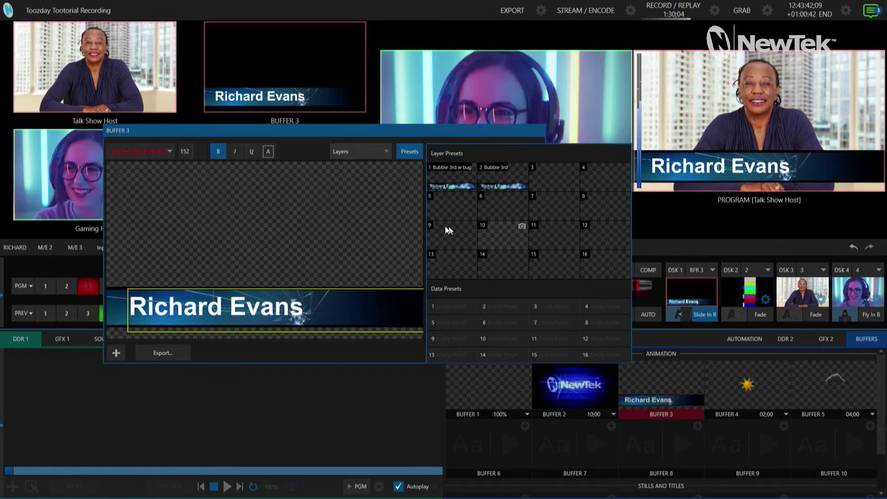
pyautogui.click(409, 151)
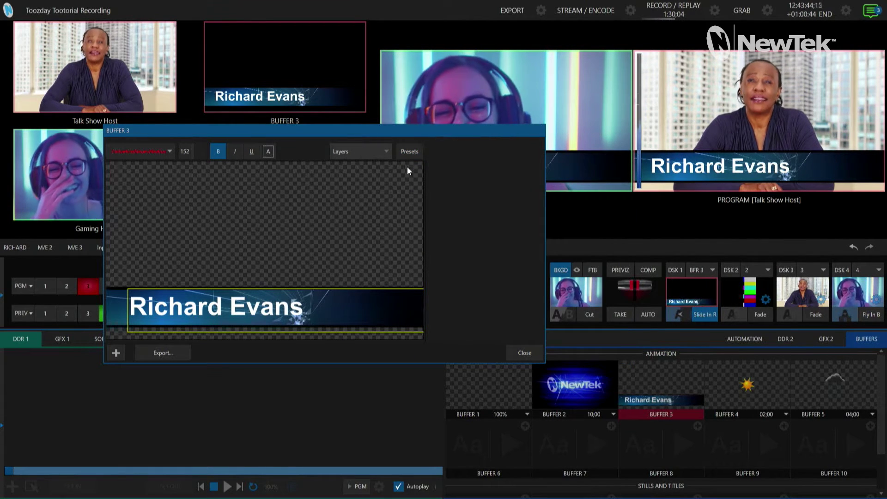
# - Store the shattered look in Layer Preset 6 and name it 'Shattered 3rd'
pyautogui.click(410, 152)
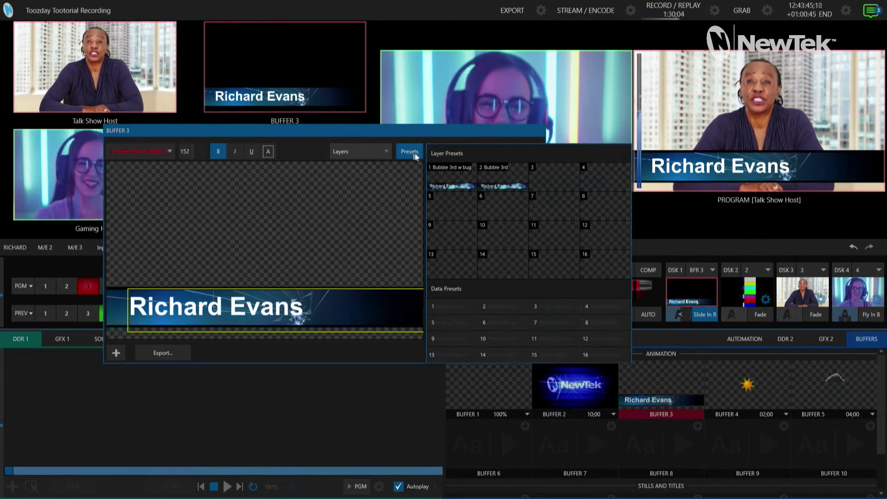
pyautogui.click(522, 196)
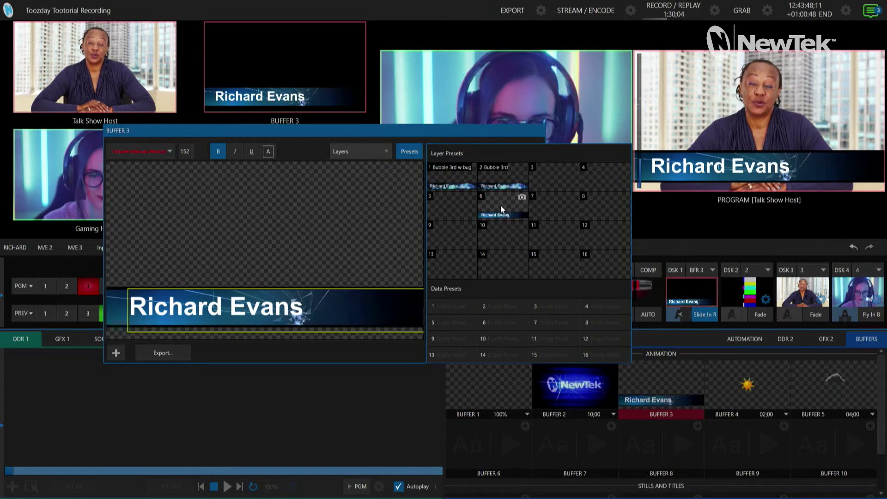
pyautogui.rightClick(498, 204)
pyautogui.click(514, 216)
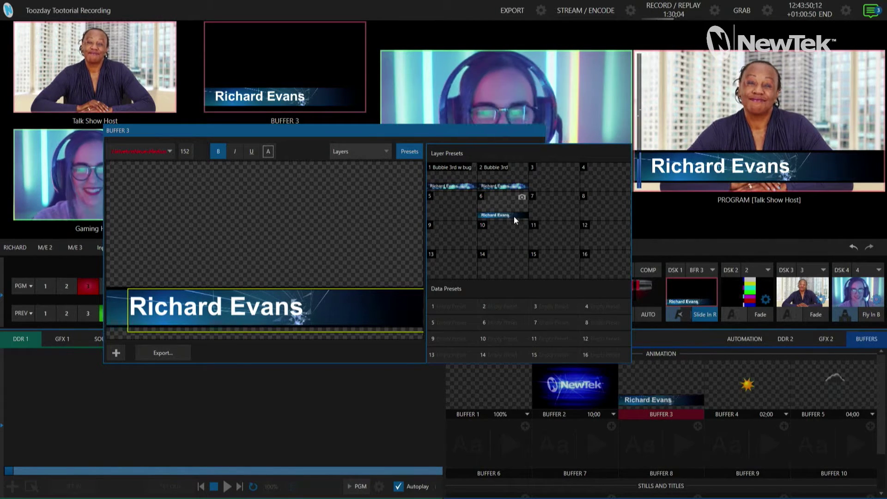
pyautogui.write('Sta')
pyautogui.write('attered')
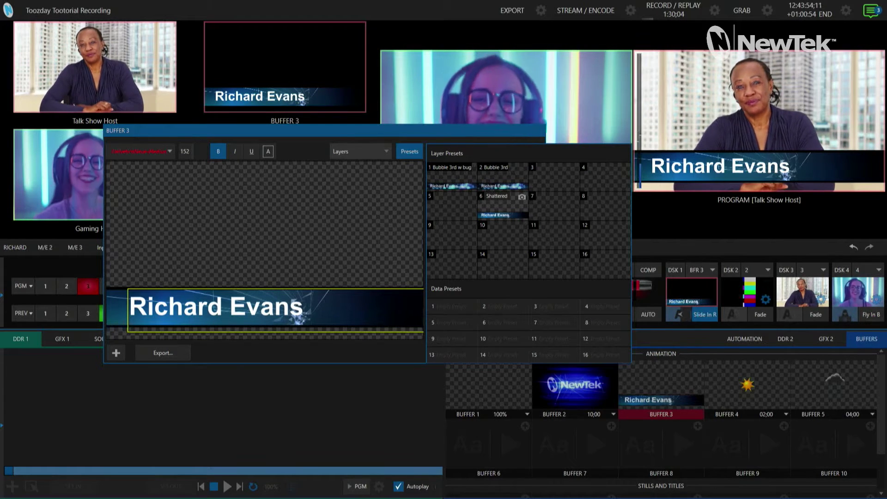
pyautogui.write(' 3rd')
pyautogui.press('Return')
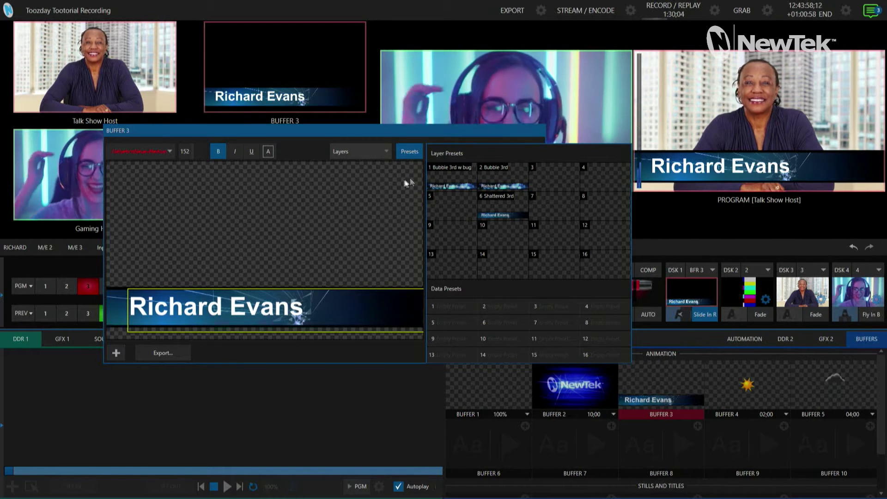
# - Turn the Upper third bug layer back on over the shattered lower third
pyautogui.click(414, 156)
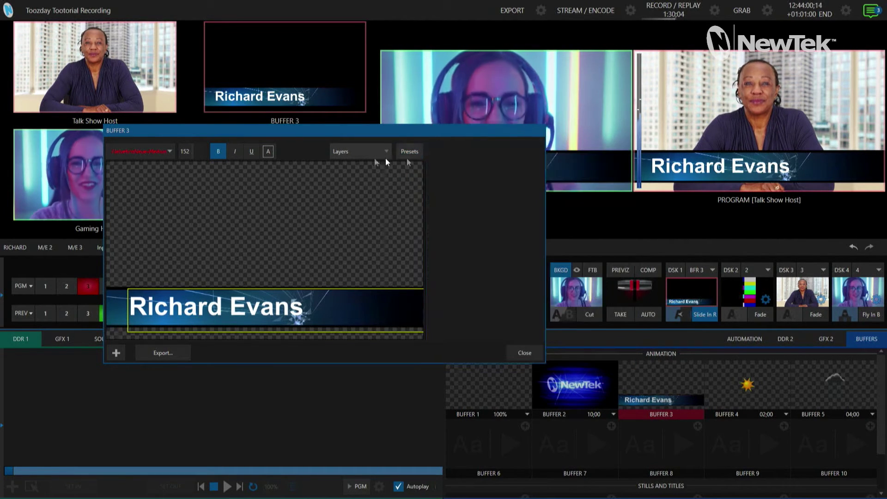
pyautogui.click(373, 157)
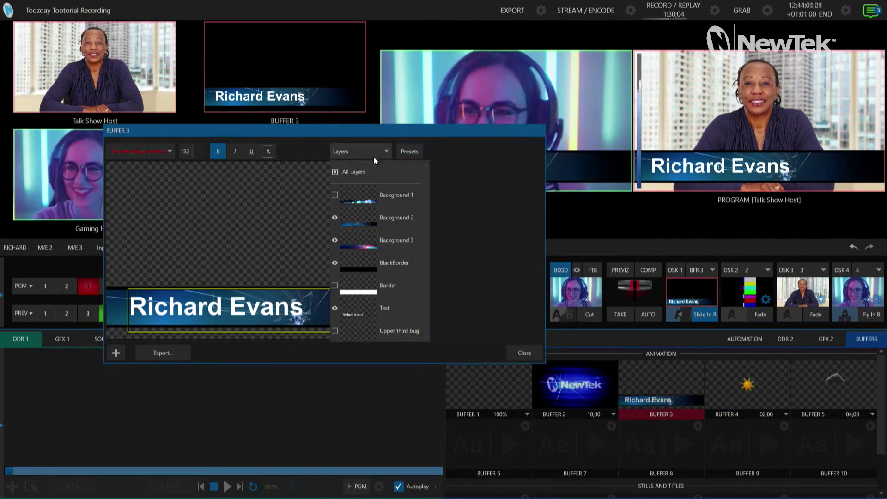
pyautogui.click(335, 330)
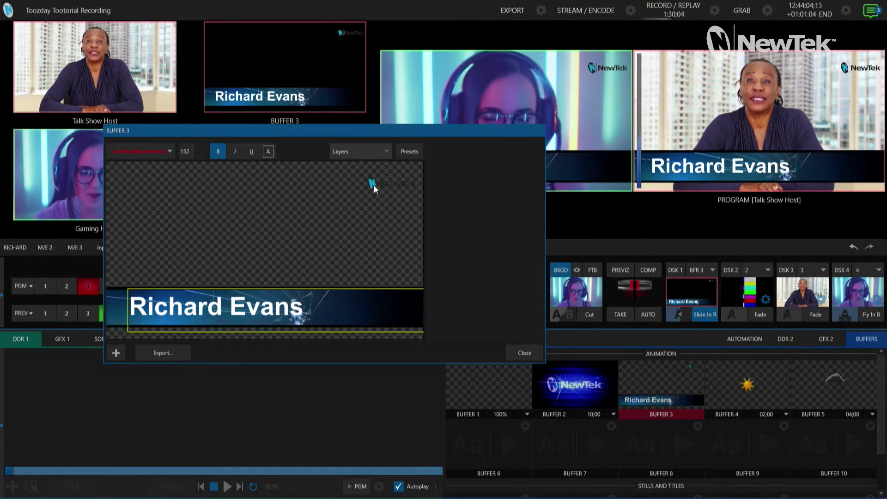
# - Store the shattered look with bug in Layer Preset 5, named 'Shattered 3rd w bug'
pyautogui.click(409, 151)
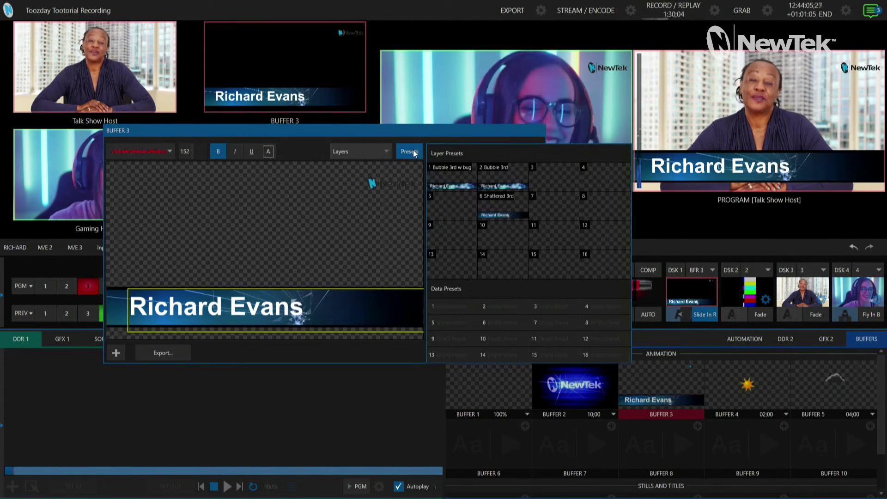
pyautogui.click(471, 197)
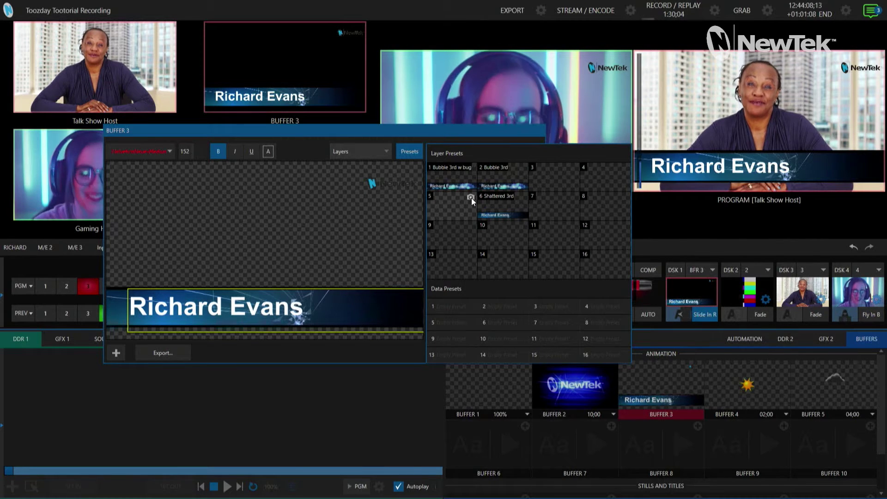
pyautogui.rightClick(442, 199)
pyautogui.click(454, 209)
pyautogui.write('S')
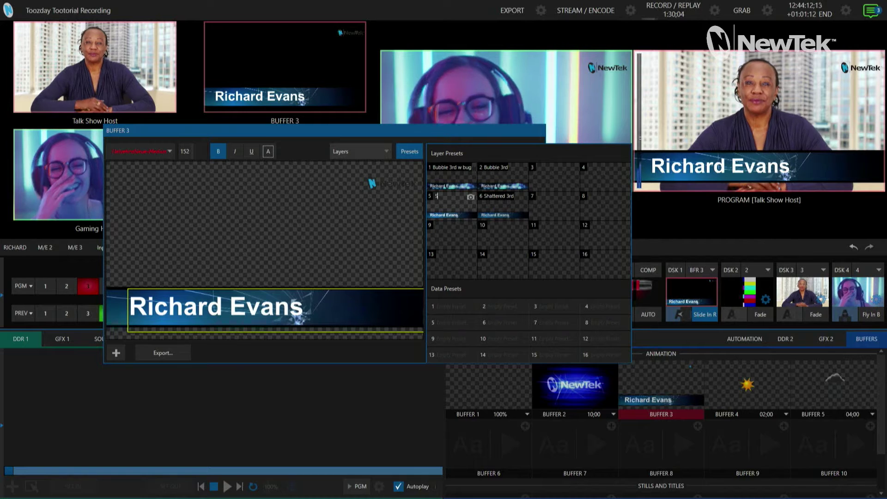
pyautogui.write('hattered 3rd w bug')
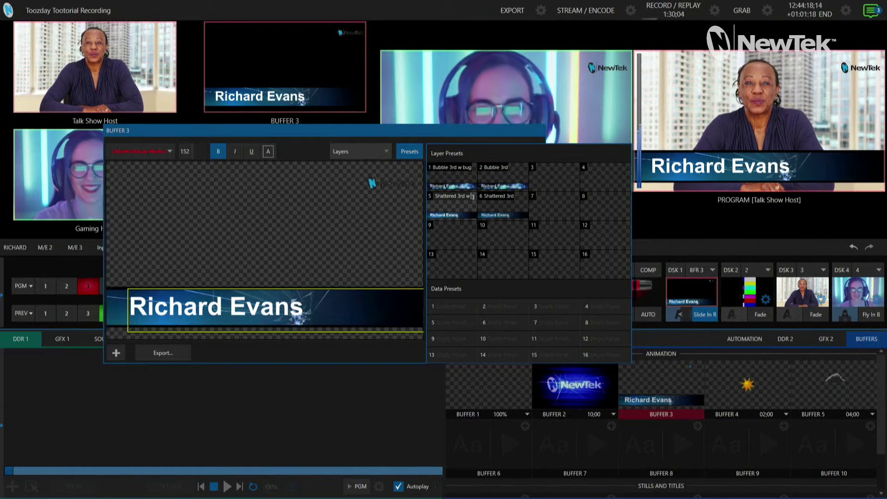
# - Recall Shattered 3rd w bug, Bubble 3rd w bug and Bubble 3rd presets in turn, ending on Bubble 3rd w bug
pyautogui.click(451, 207)
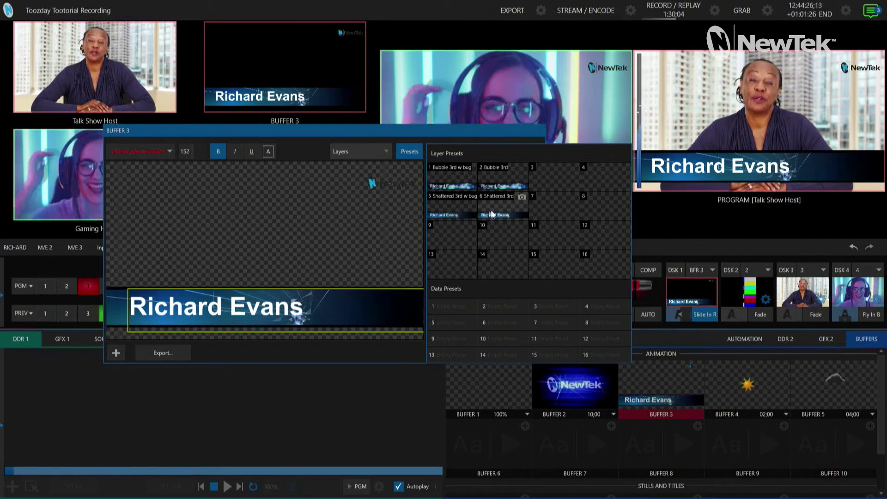
pyautogui.click(442, 173)
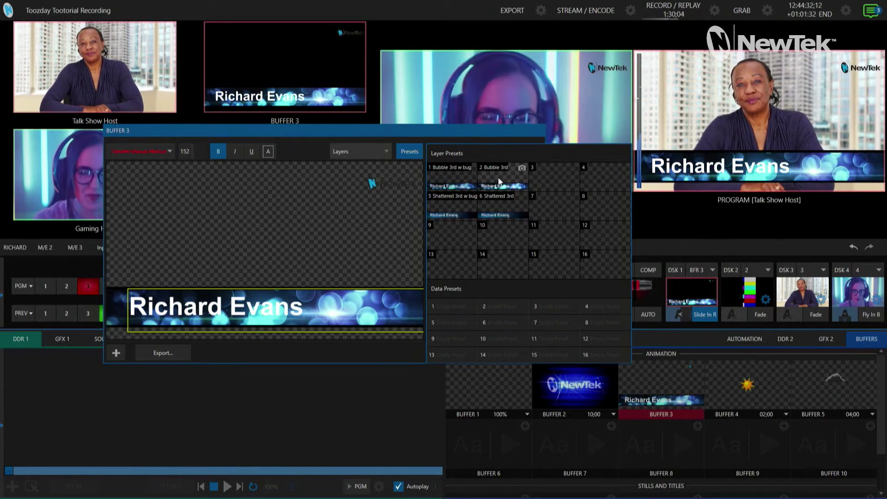
pyautogui.click(456, 206)
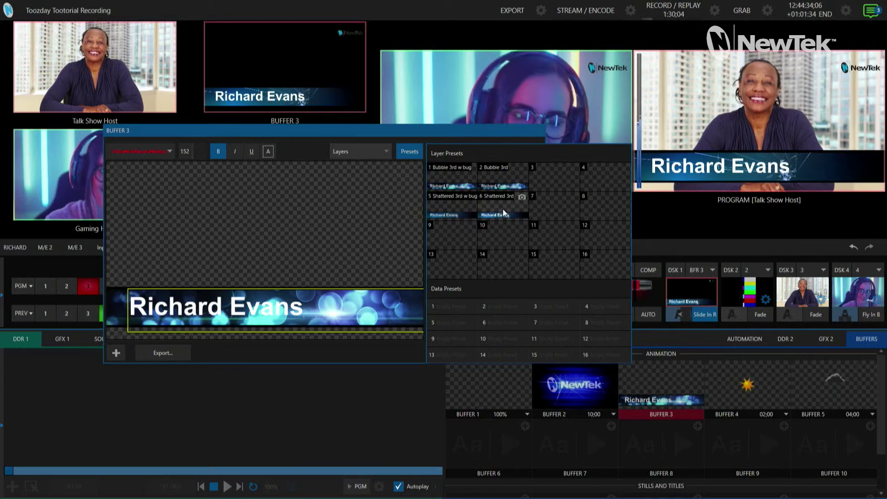
pyautogui.click(497, 182)
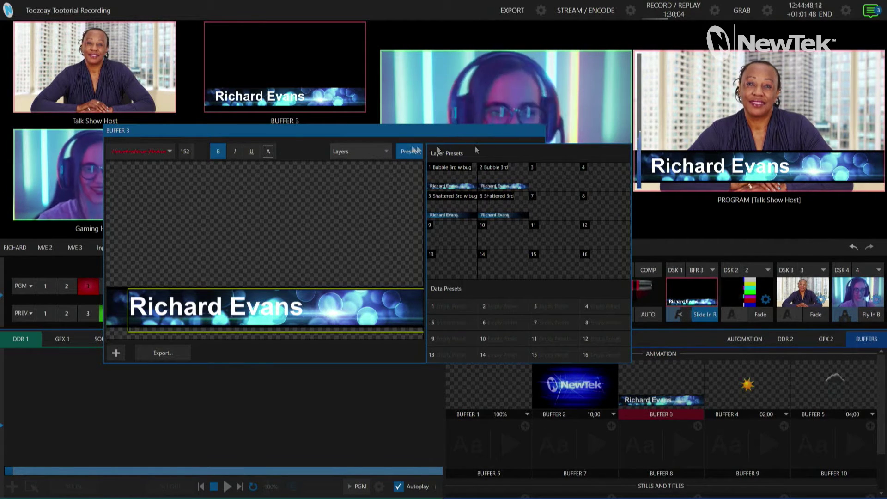
pyautogui.click(450, 186)
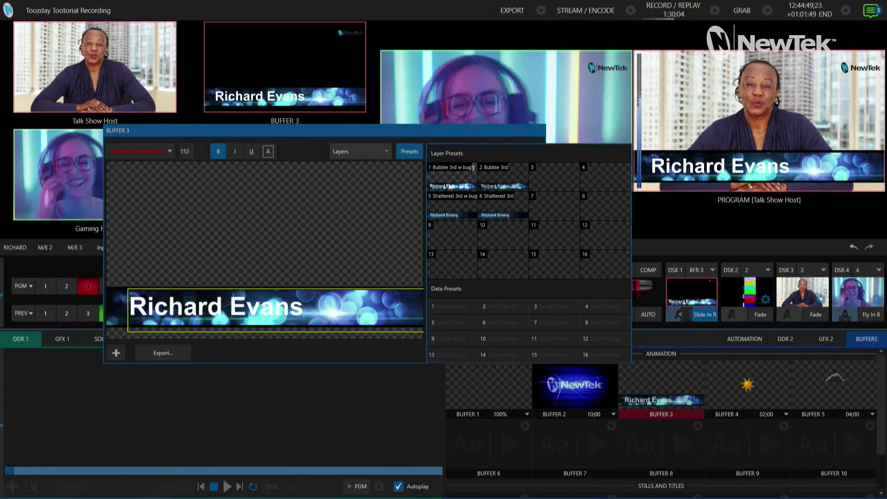
pyautogui.click(494, 183)
pyautogui.click(448, 212)
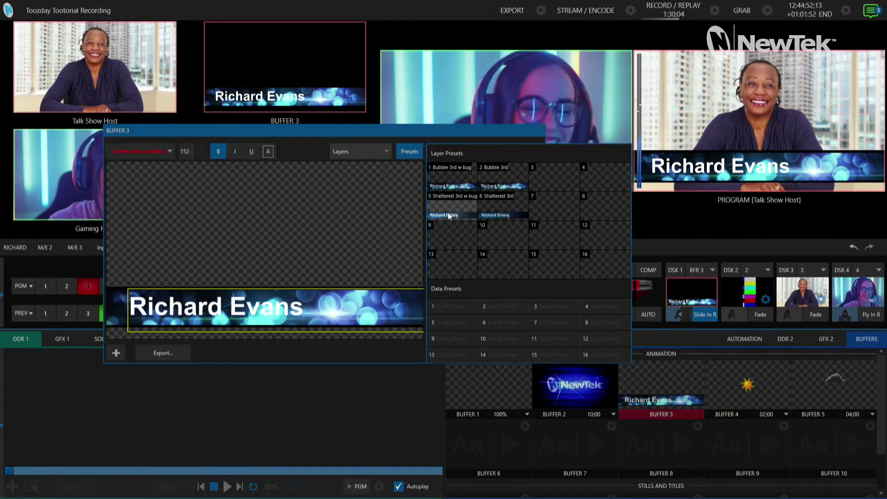
pyautogui.click(450, 180)
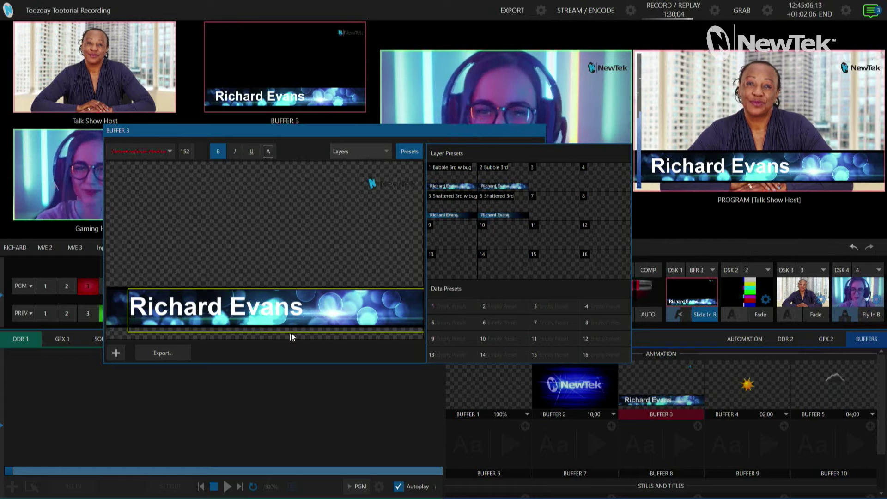
pyautogui.click(471, 307)
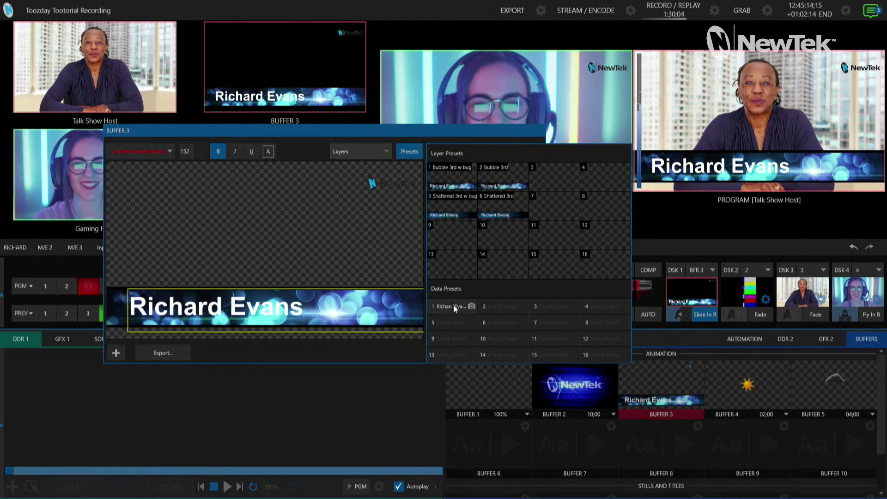
pyautogui.doubleClick(318, 320)
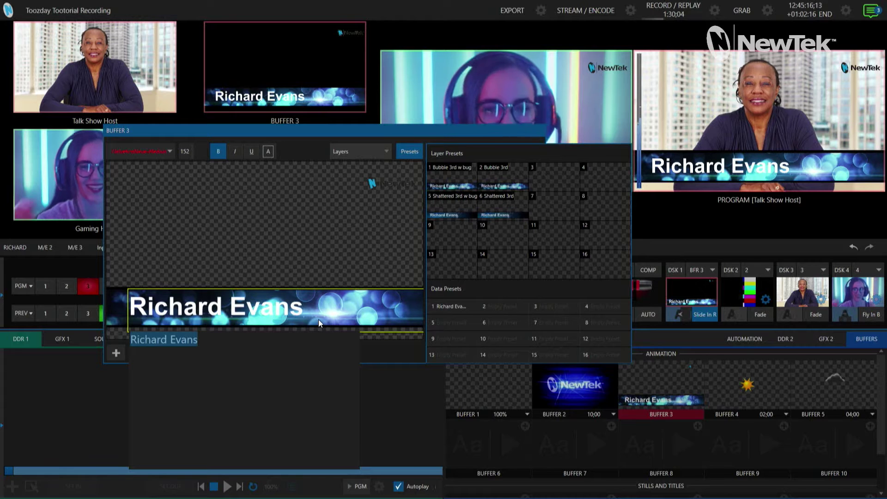
pyautogui.write('Same')
pyautogui.press('BackSpace')
pyautogui.press('BackSpace')
pyautogui.press('BackSpace')
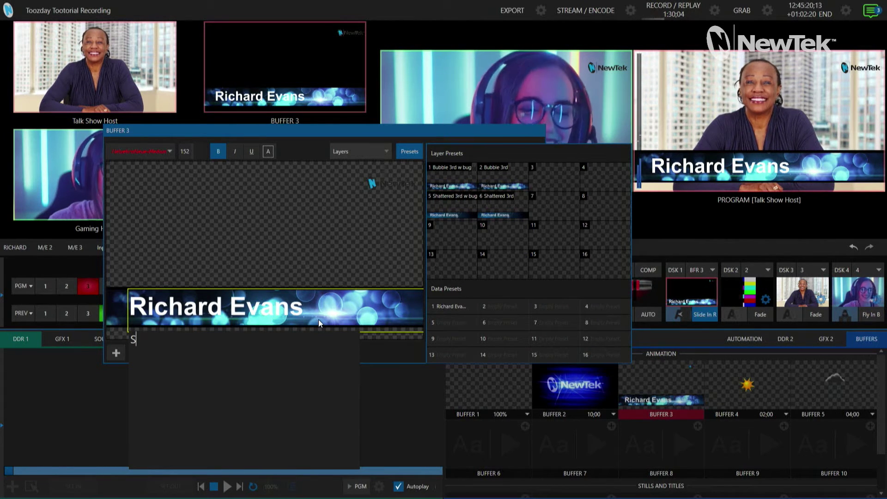
pyautogui.write('ome Other Person')
pyautogui.press('Return')
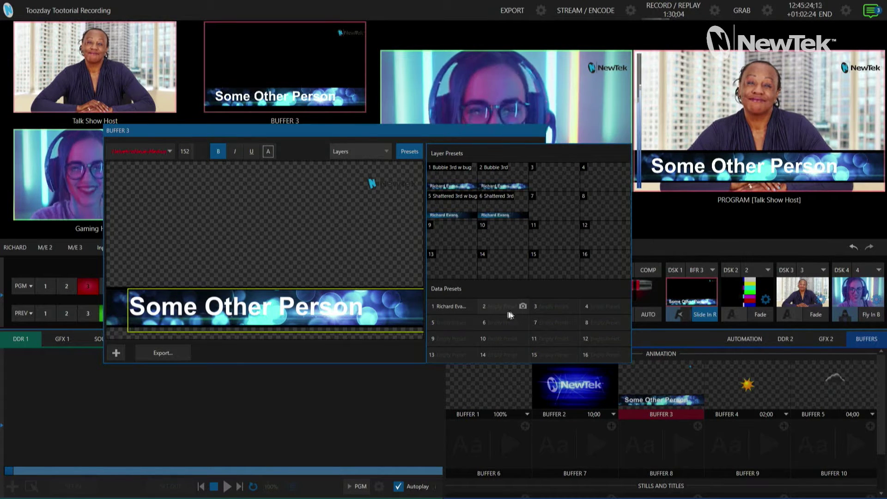
# - Save 'Some Other Person' as Data Preset 2 and try the shattered and bubble-with-bug looks
pyautogui.click(522, 306)
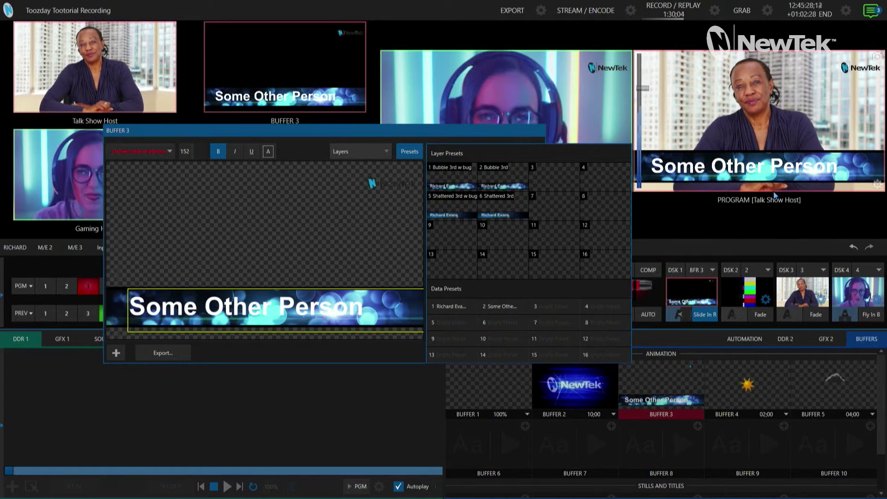
pyautogui.click(468, 211)
pyautogui.click(460, 176)
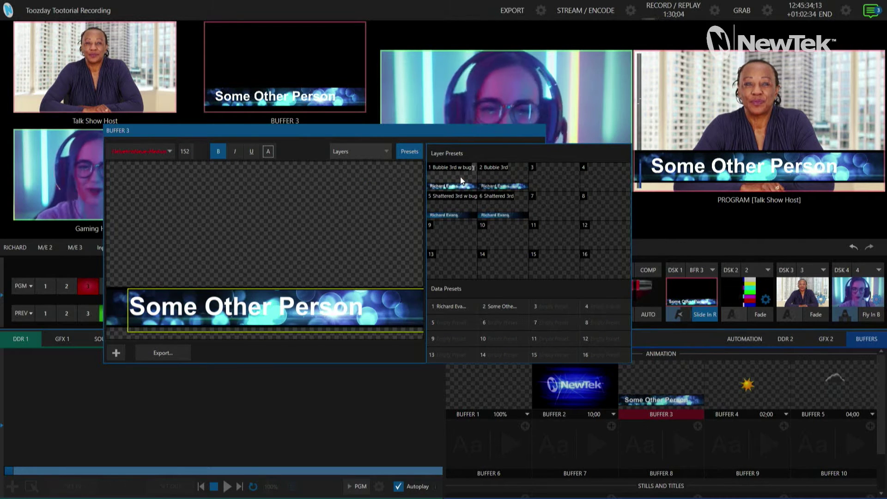
# - Test Data Preset 1, the Bubble and Shattered layer presets, then Data Preset 2, and hide the panel
pyautogui.click(445, 309)
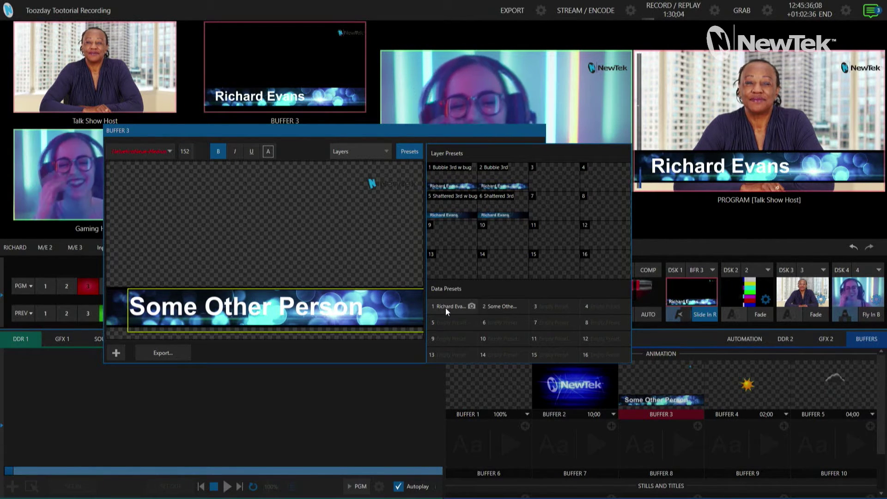
pyautogui.click(501, 206)
pyautogui.click(500, 186)
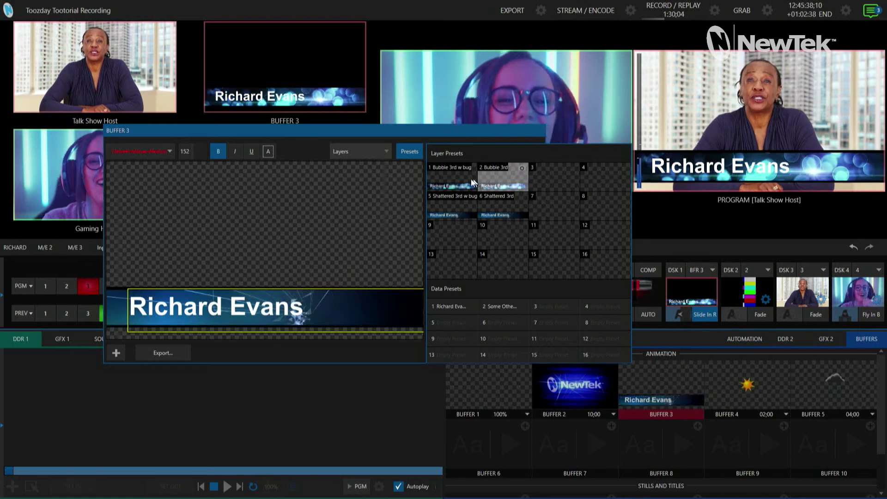
pyautogui.click(463, 184)
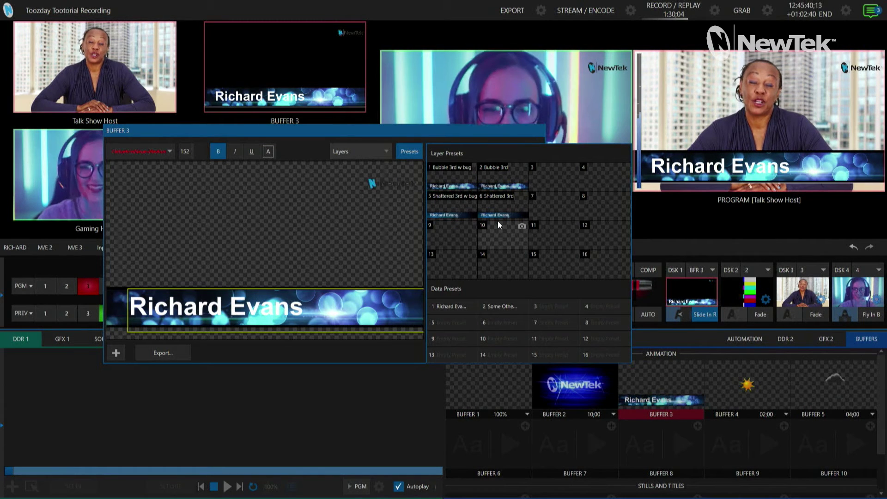
pyautogui.click(447, 206)
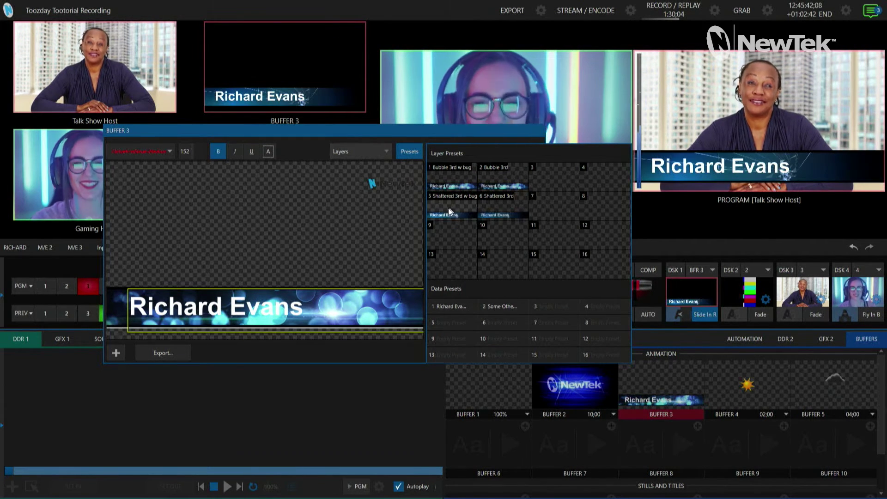
pyautogui.click(500, 306)
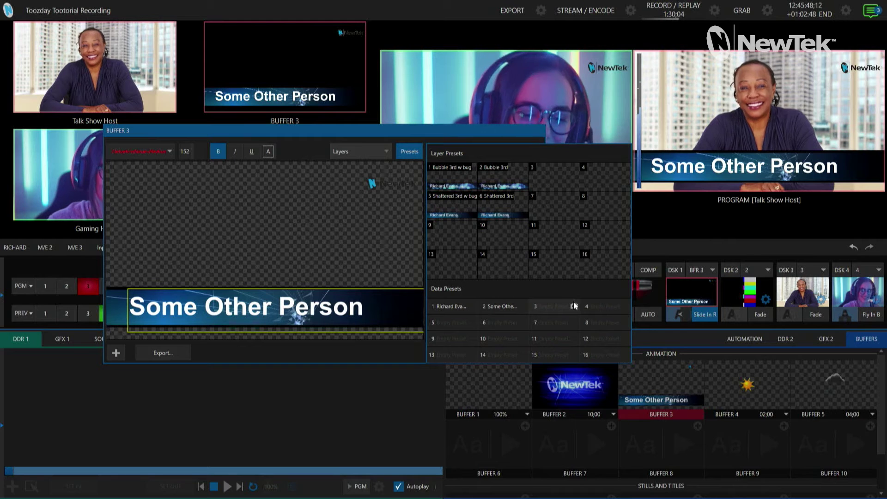
pyautogui.click(409, 156)
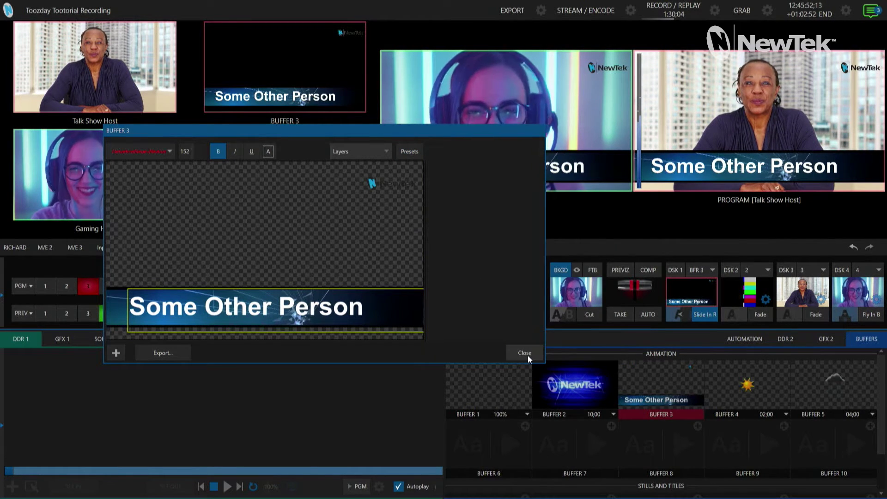
# - Close the Buffer 3 editor and check the Talk Show Host input's video name in its settings
pyautogui.click(525, 354)
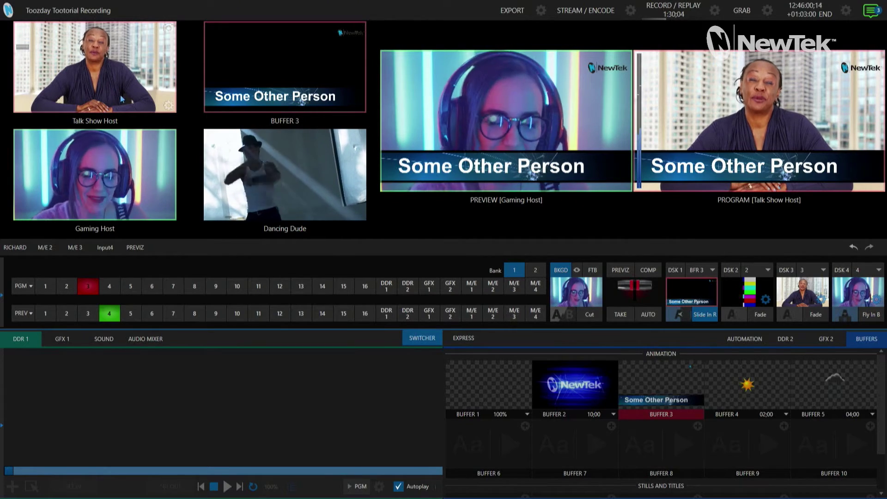
pyautogui.click(168, 107)
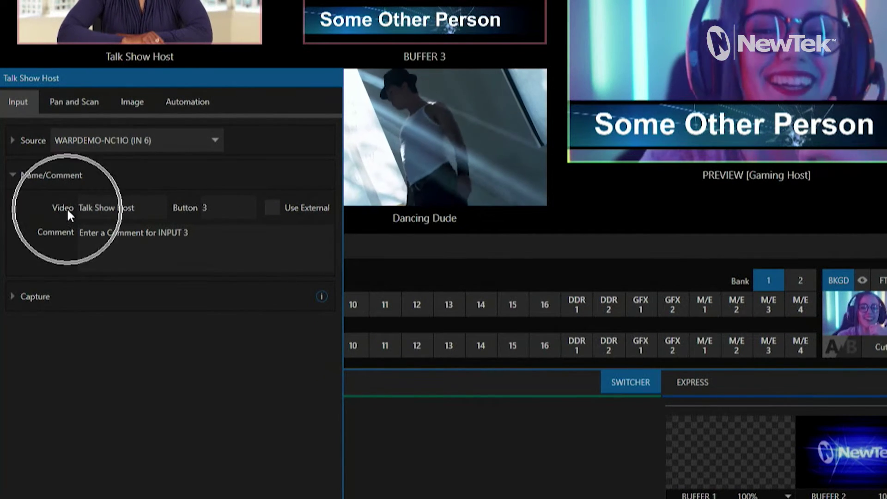
pyautogui.click(155, 210)
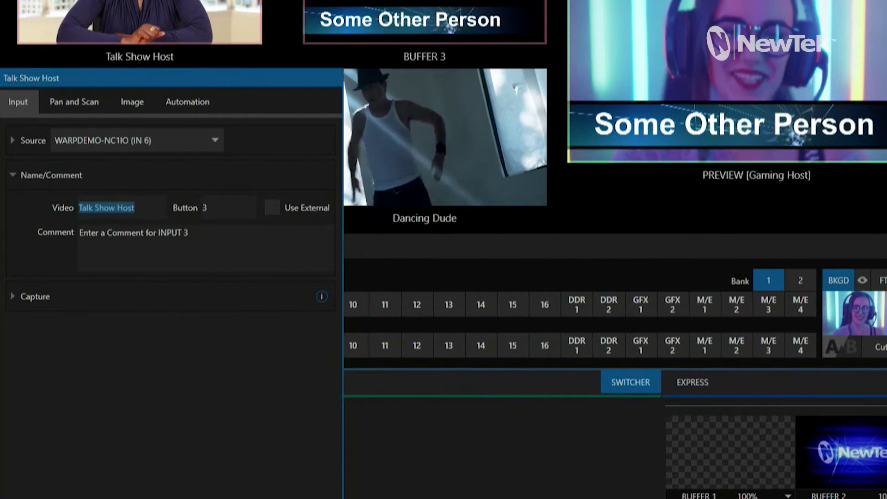
pyautogui.press('Escape')
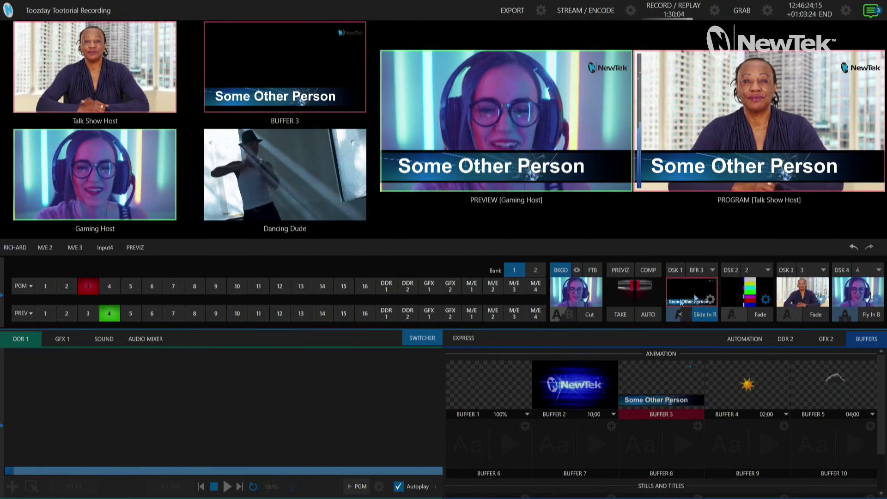
pyautogui.click(109, 285)
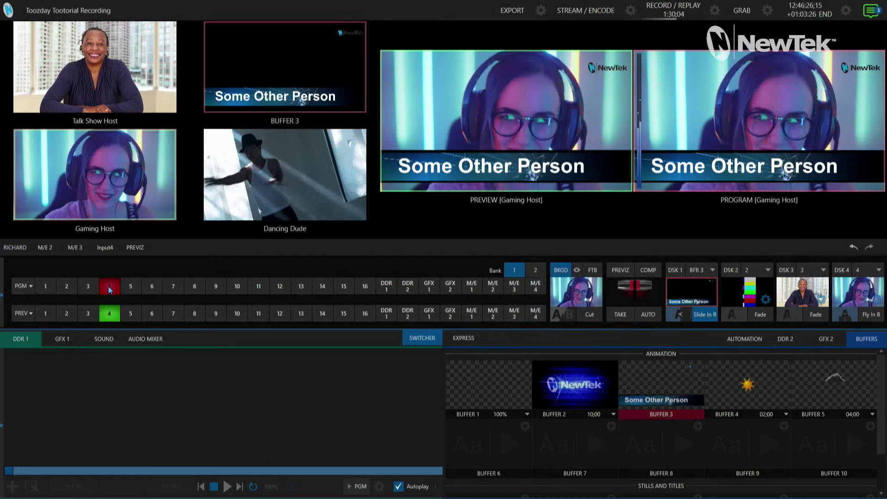
pyautogui.click(94, 288)
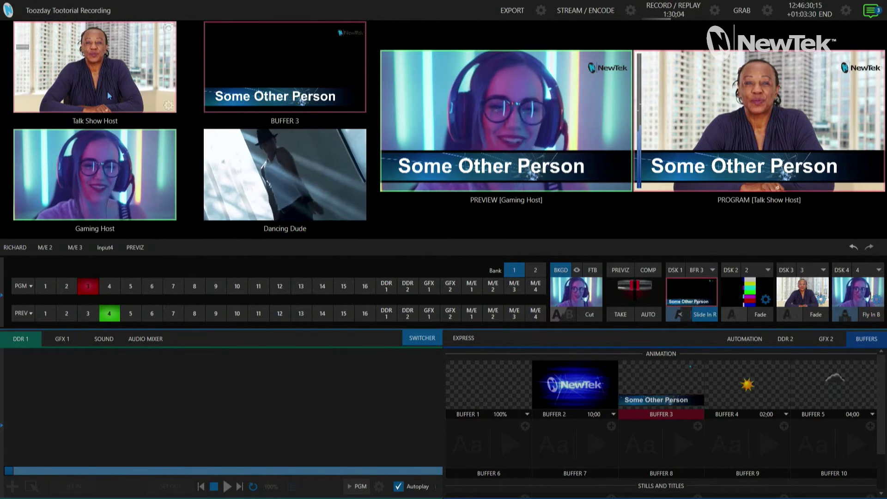
pyautogui.moveTo(227, 184)
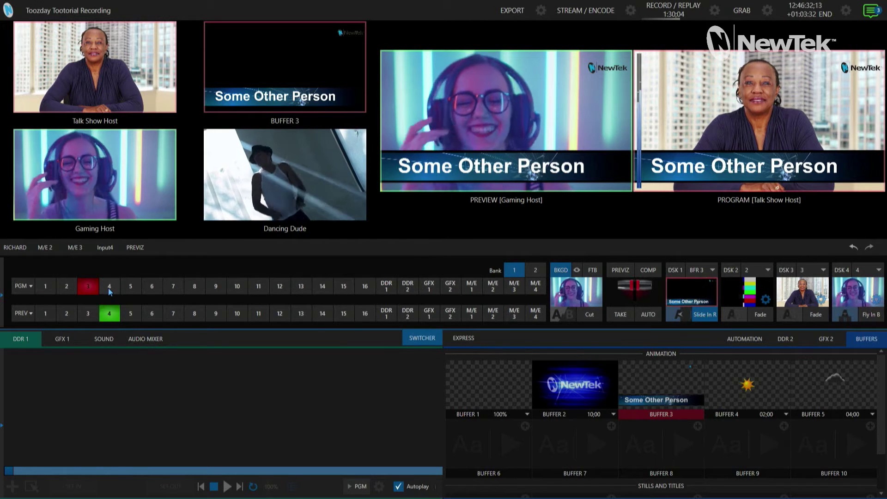
pyautogui.moveTo(627, 401)
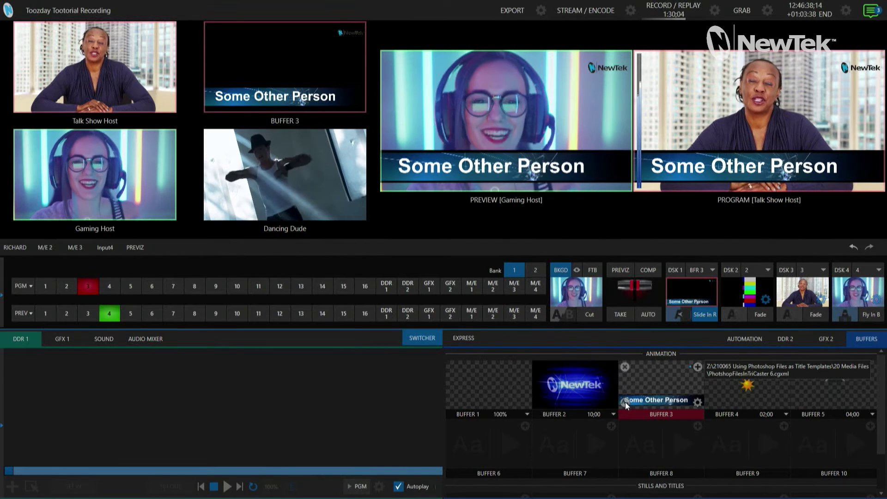
# - Replace the Buffer 3 title text with the %PGM Source Name% variable so it reads Talk Show Host
pyautogui.click(625, 401)
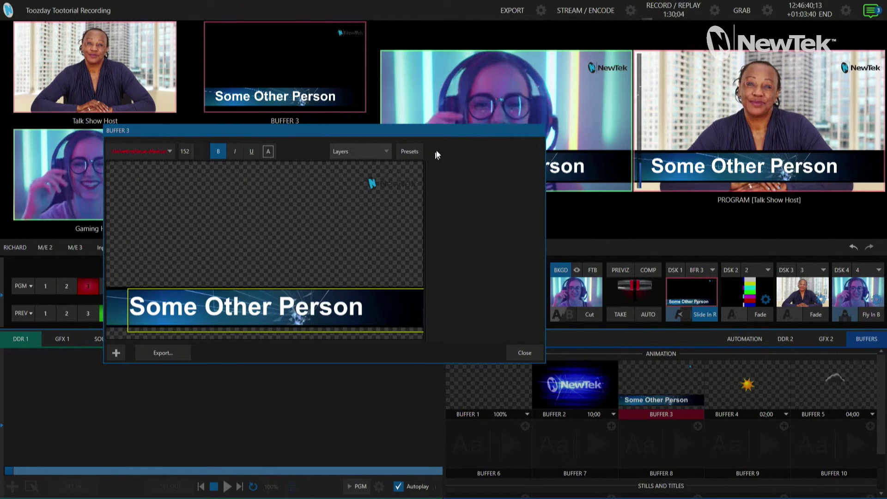
pyautogui.click(409, 151)
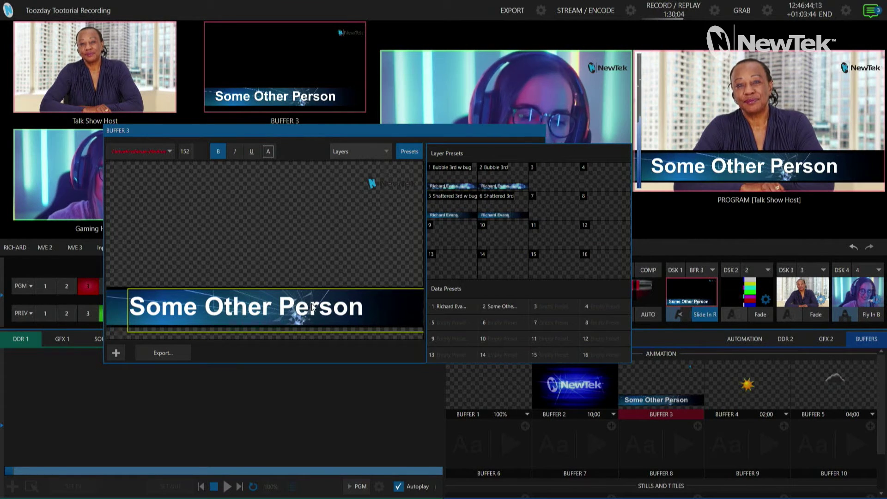
pyautogui.doubleClick(335, 318)
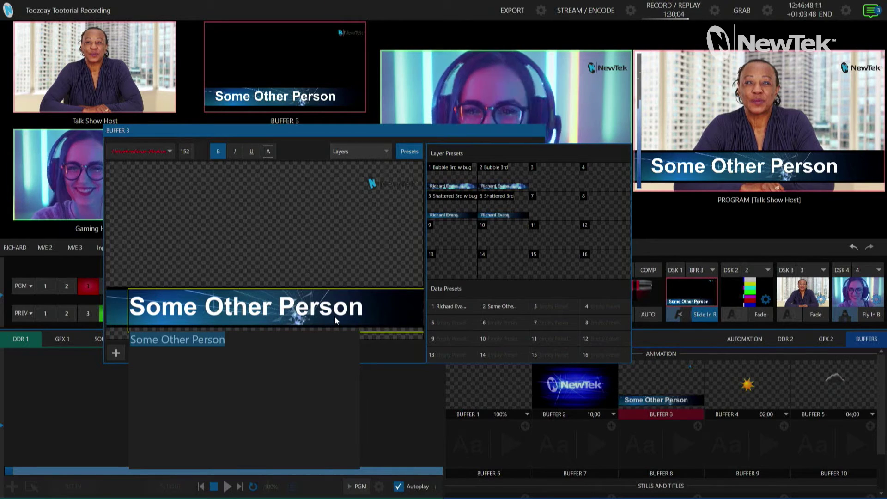
pyautogui.write('%p')
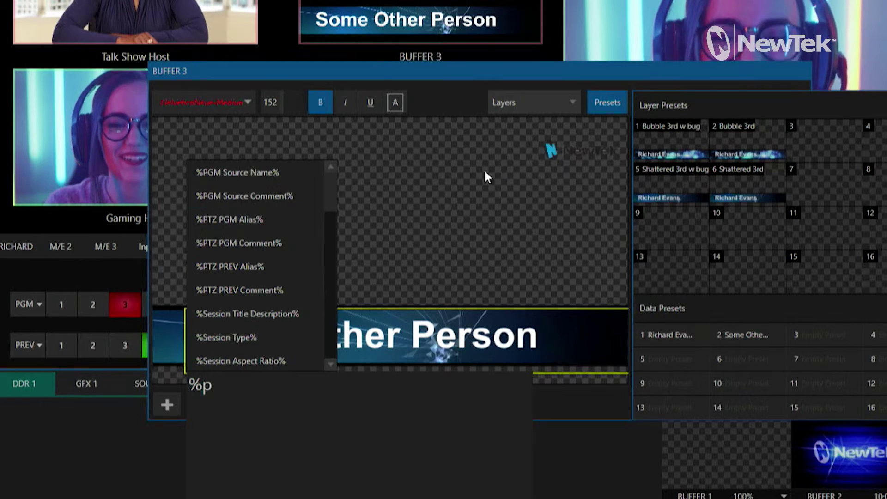
pyautogui.click(233, 173)
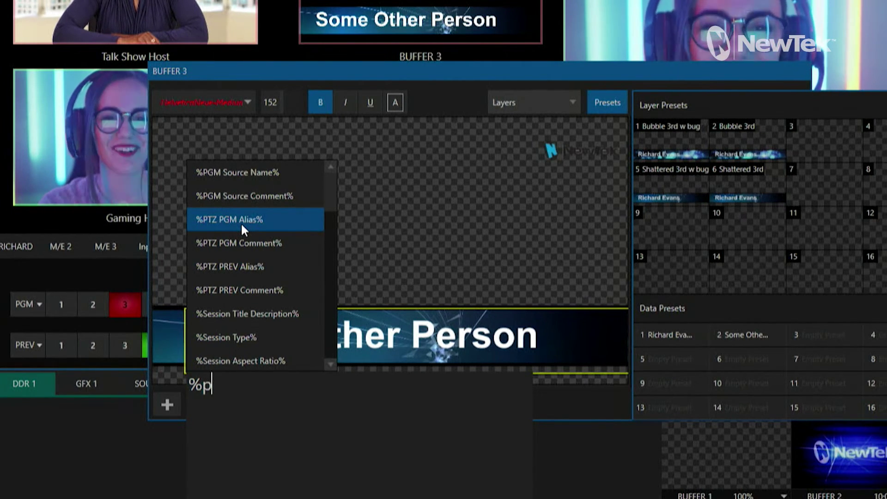
pyautogui.click(262, 175)
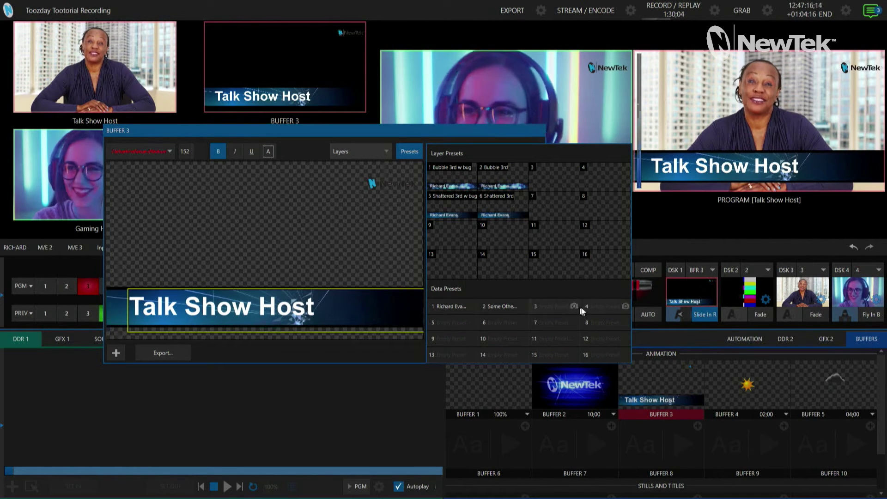
# - Rename data preset 3 to 'Datalink Titles', then hide the presets and close the Buffer 3 editor
pyautogui.rightClick(553, 307)
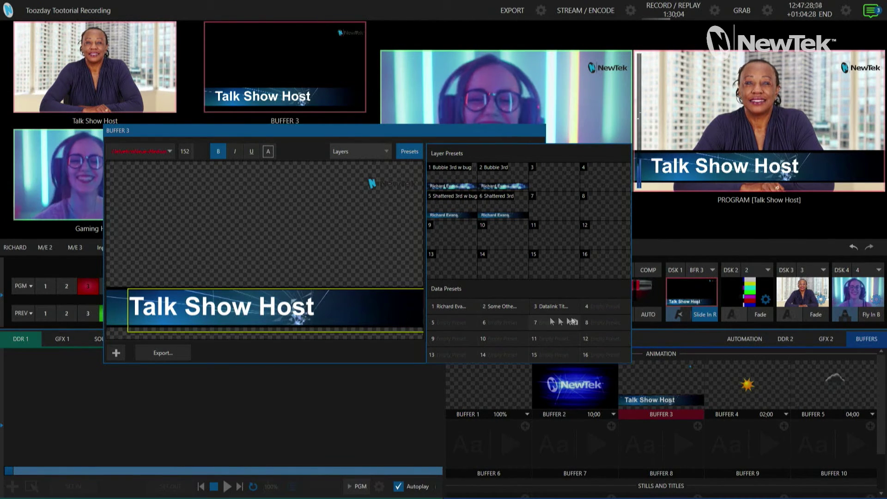
pyautogui.click(406, 152)
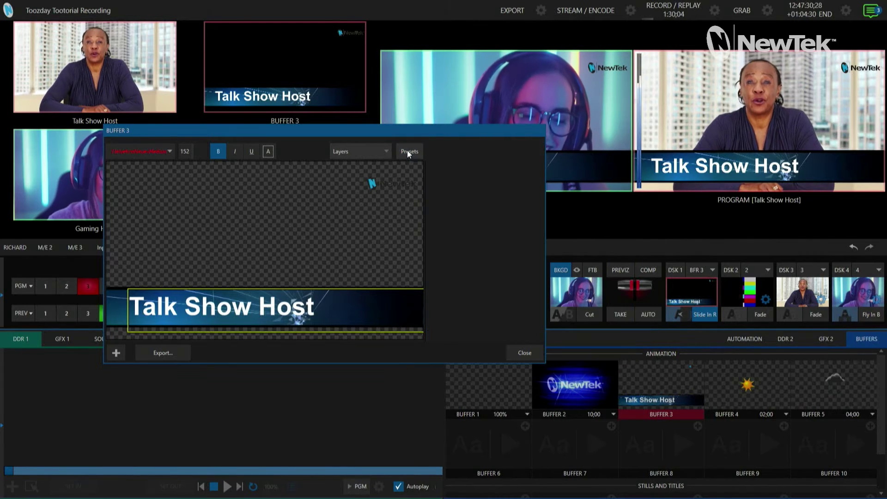
pyautogui.click(525, 352)
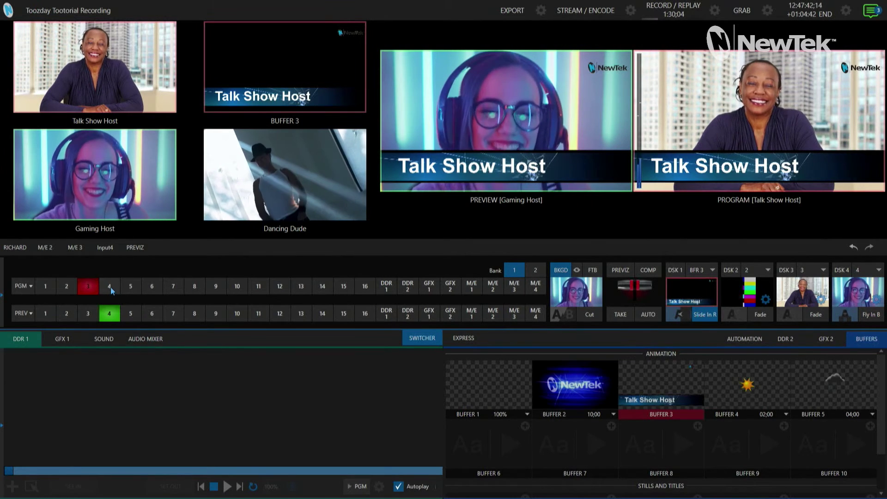
# - Cut between Gaming Host and Dancing Dude to test the datalink title, ending on Gaming Host
pyautogui.click(110, 287)
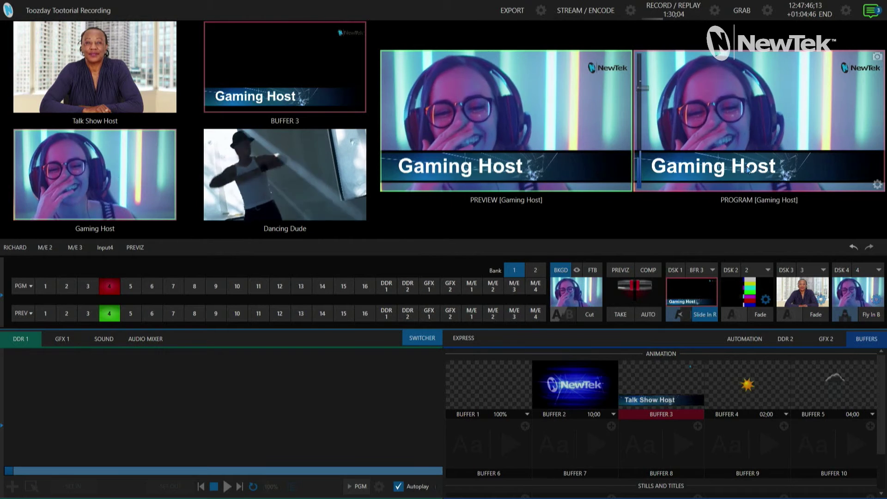
pyautogui.click(129, 314)
pyautogui.click(588, 314)
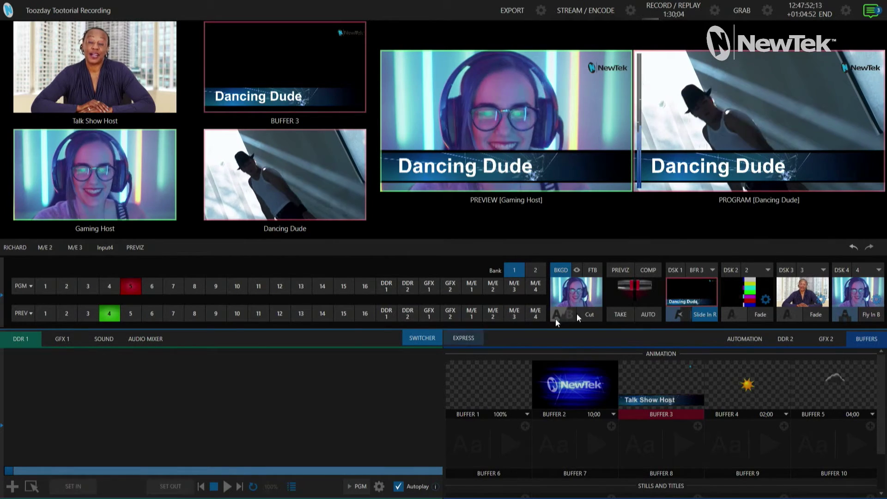
pyautogui.click(593, 314)
pyautogui.click(593, 314)
pyautogui.click(594, 314)
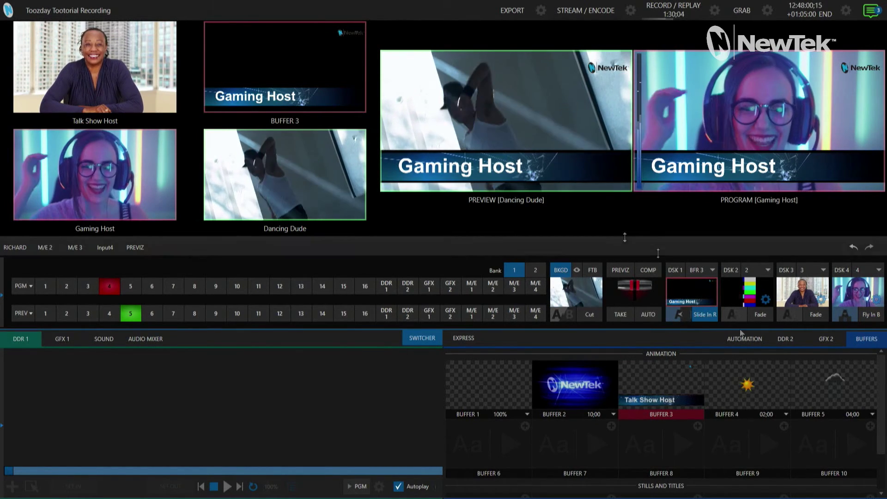
# - Reopen the Buffer 3 title editor showing the Gaming Host lower third and review its presets
pyautogui.moveTo(624, 405)
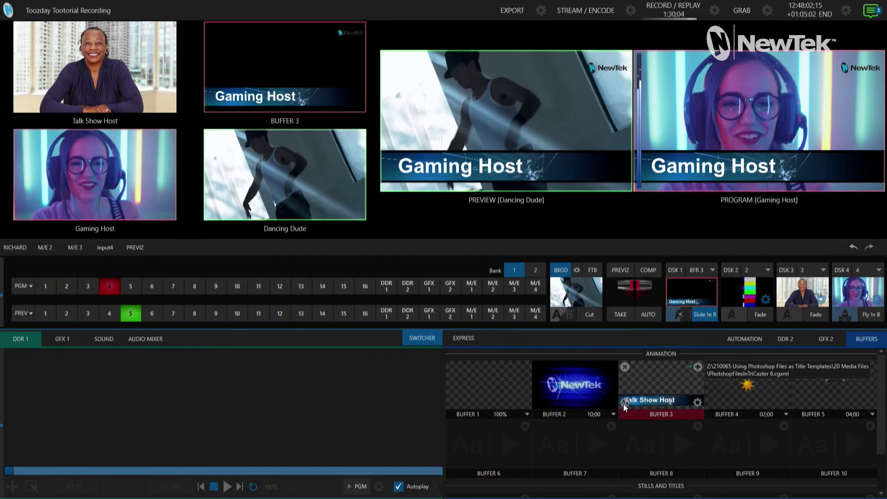
pyautogui.click(624, 402)
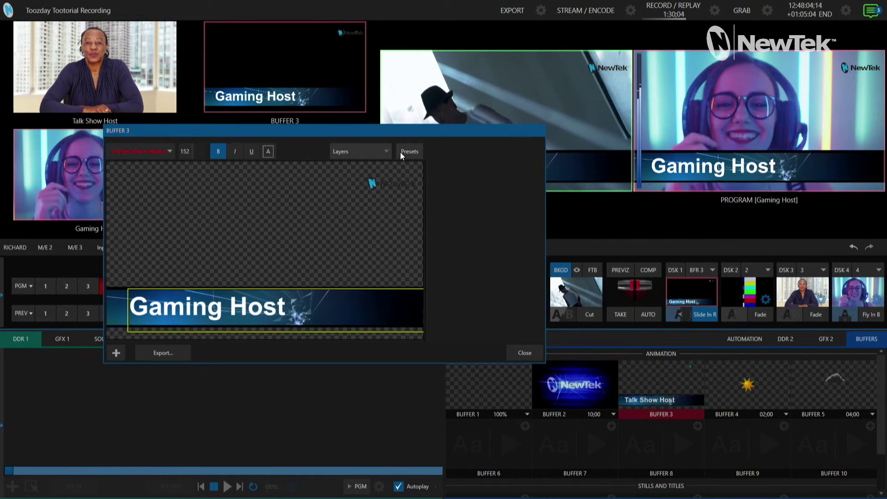
pyautogui.click(402, 153)
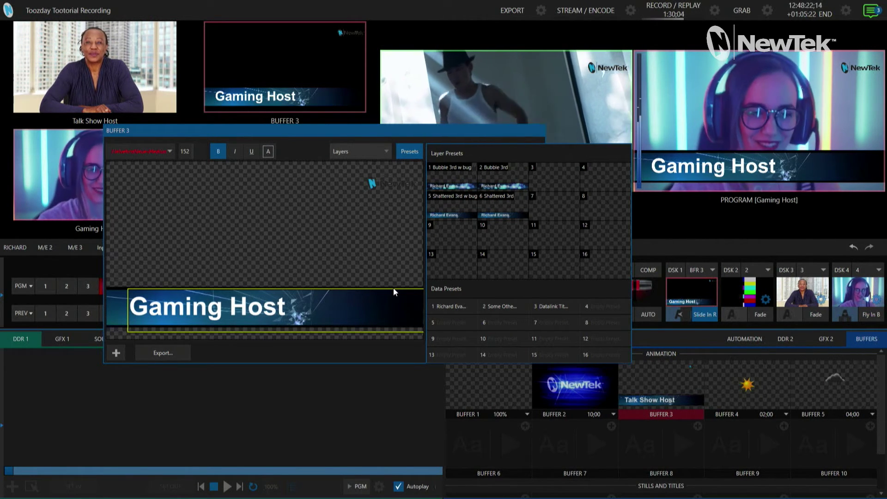
pyautogui.click(416, 154)
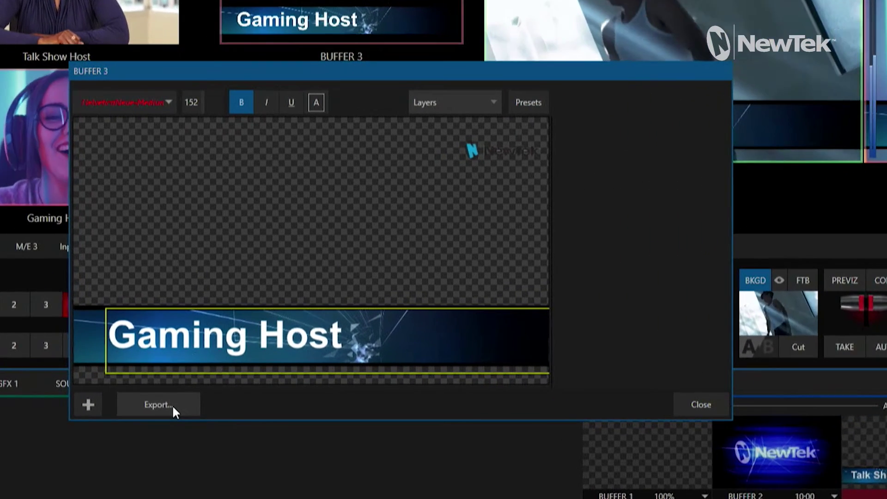
pyautogui.click(162, 352)
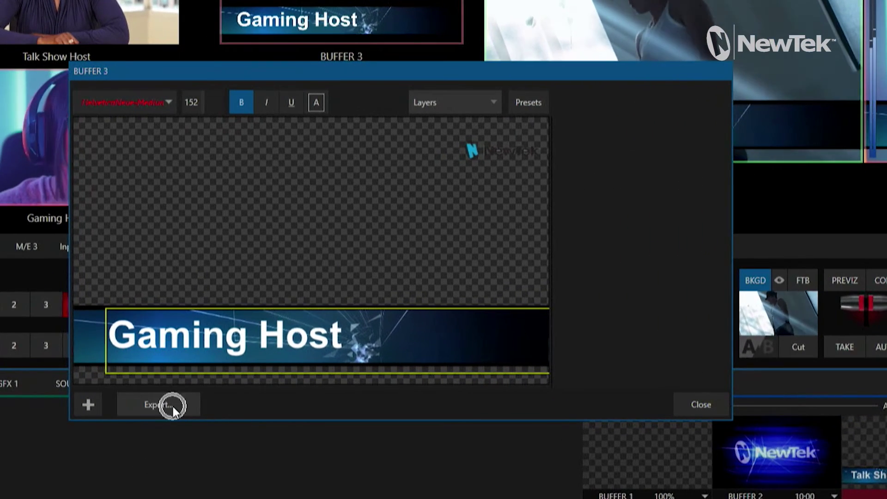
# - Export the title over PhotshopFilesInTriCaster 6.cgxml, confirming the replace, and close the editor
pyautogui.click(172, 403)
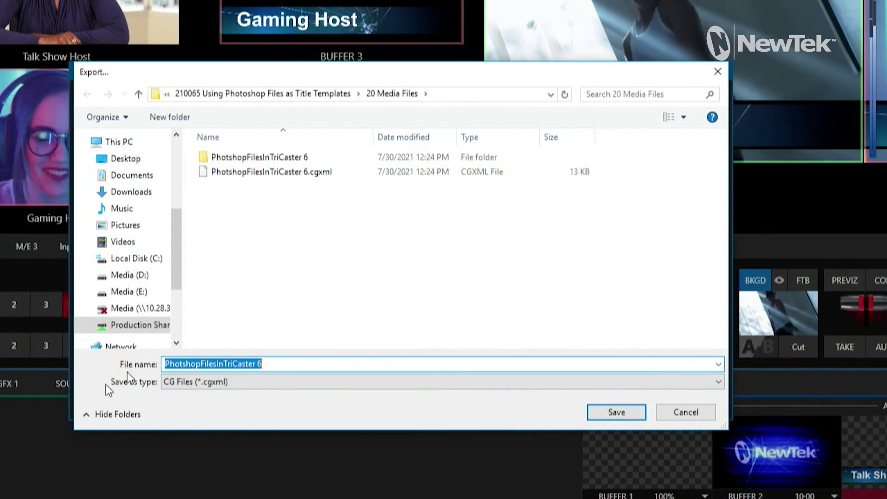
pyautogui.click(281, 174)
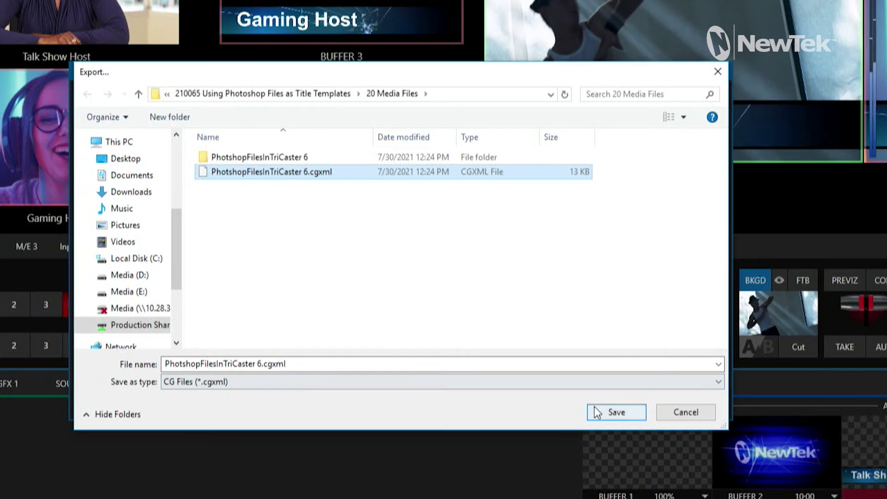
pyautogui.click(619, 411)
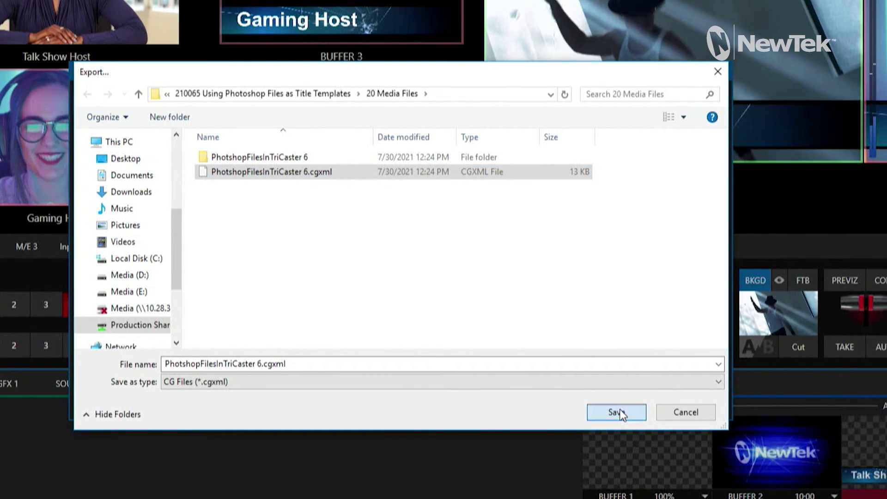
pyautogui.click(625, 243)
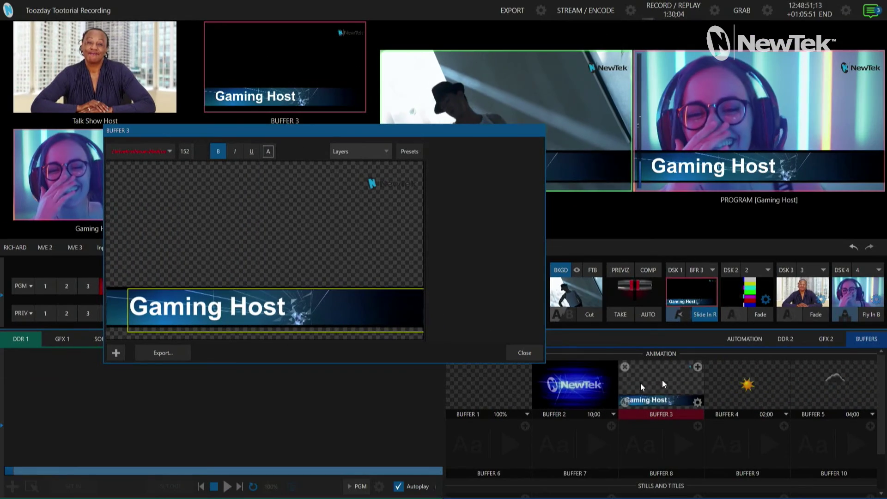
pyautogui.click(522, 353)
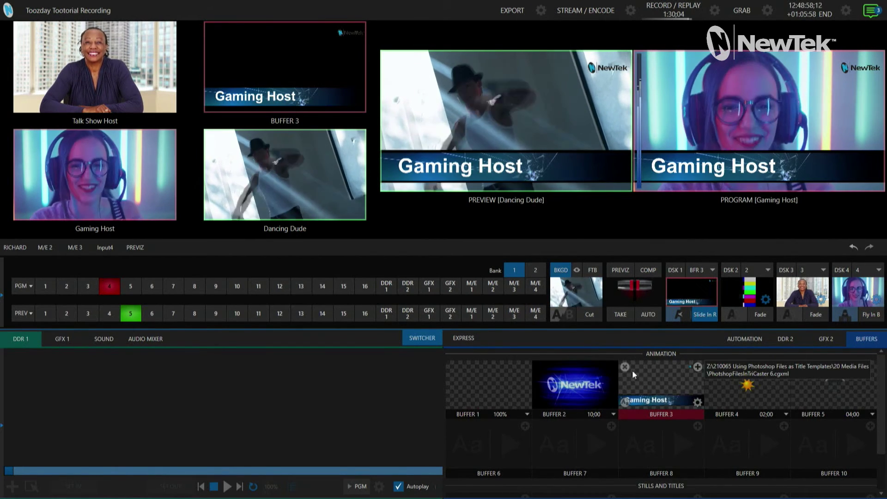
# - Clear Buffer 3 and reload it from PhotshopFilesInTriCaster 6.cgxml
pyautogui.click(626, 368)
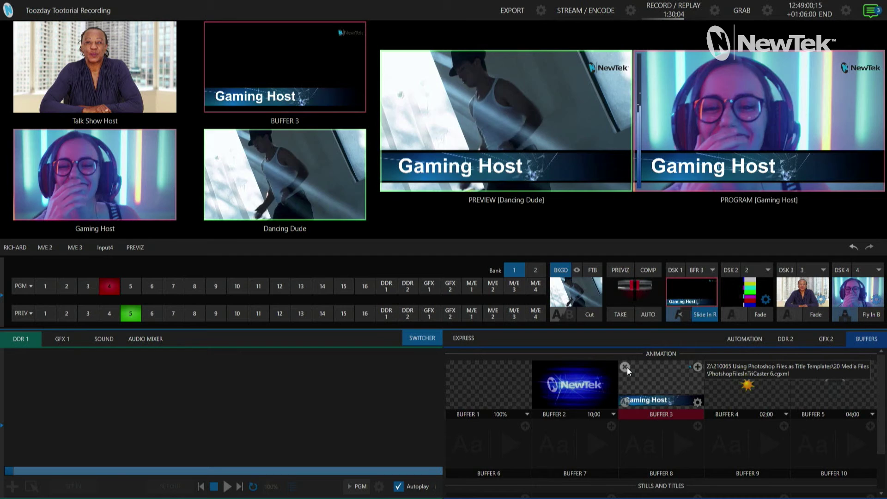
pyautogui.click(625, 366)
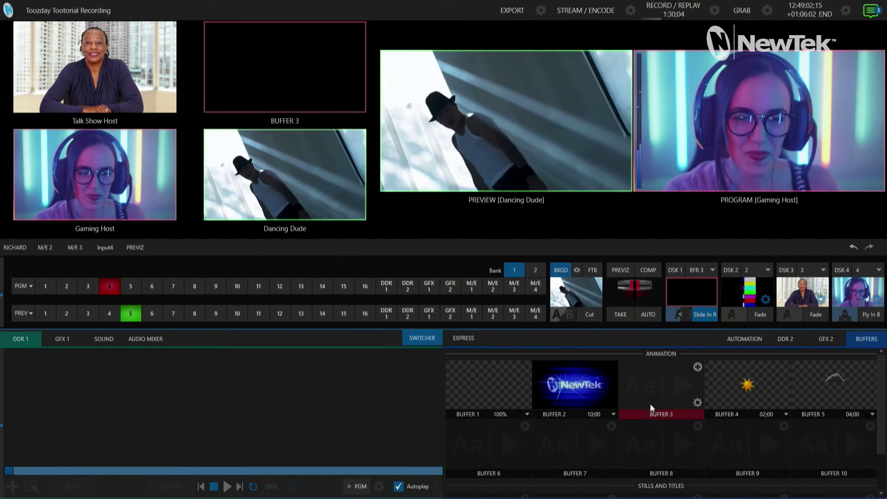
pyautogui.click(697, 367)
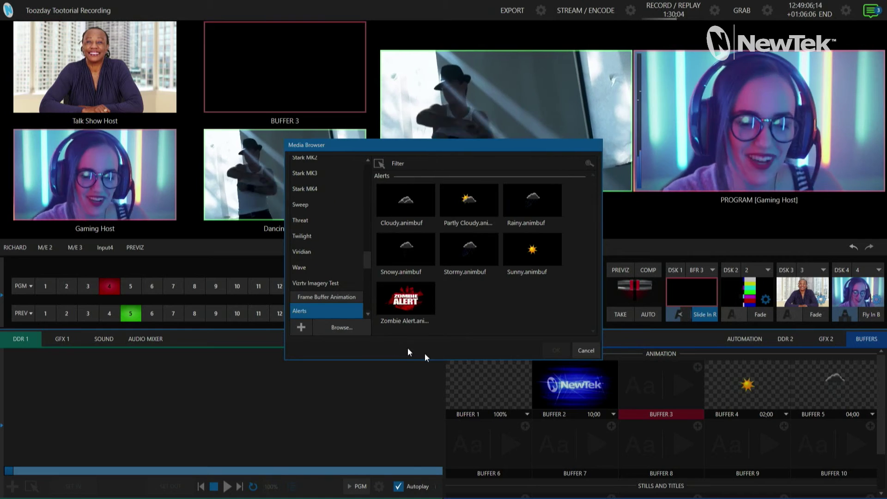
pyautogui.click(341, 327)
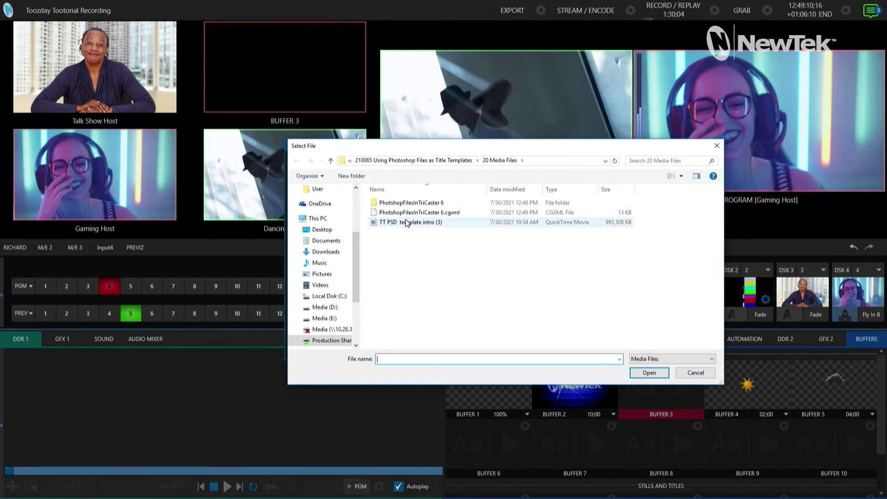
pyautogui.click(400, 213)
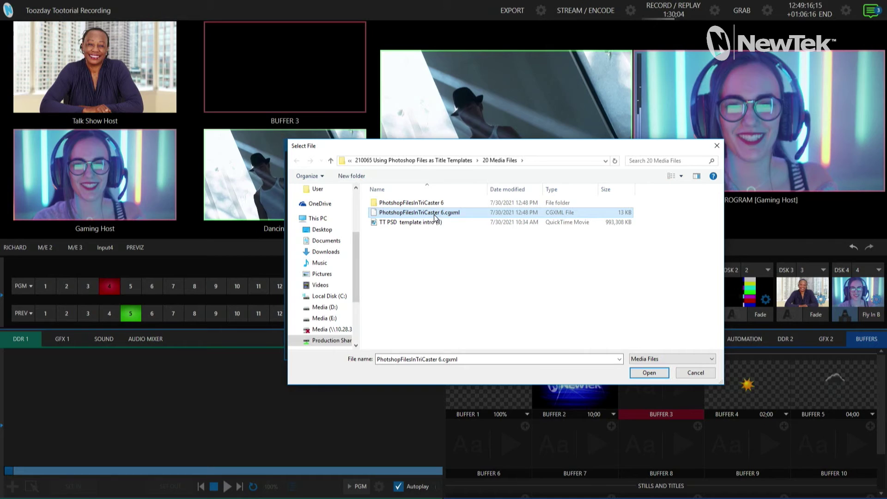
pyautogui.click(655, 373)
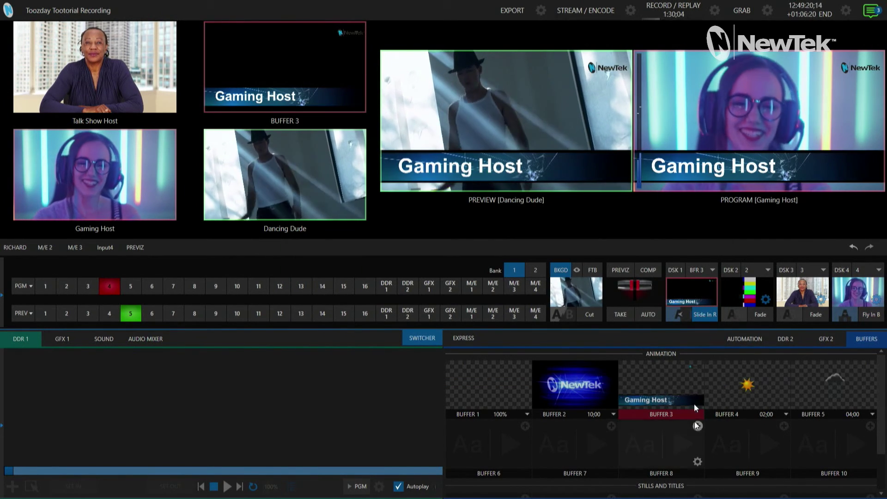
# - Open the reloaded Buffer 3 title in the editor with its presets shown
pyautogui.moveTo(699, 400)
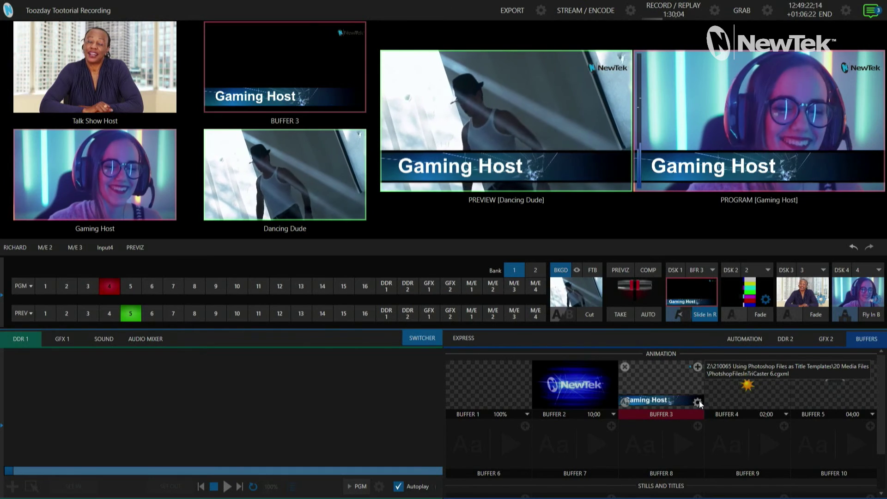
pyautogui.click(698, 400)
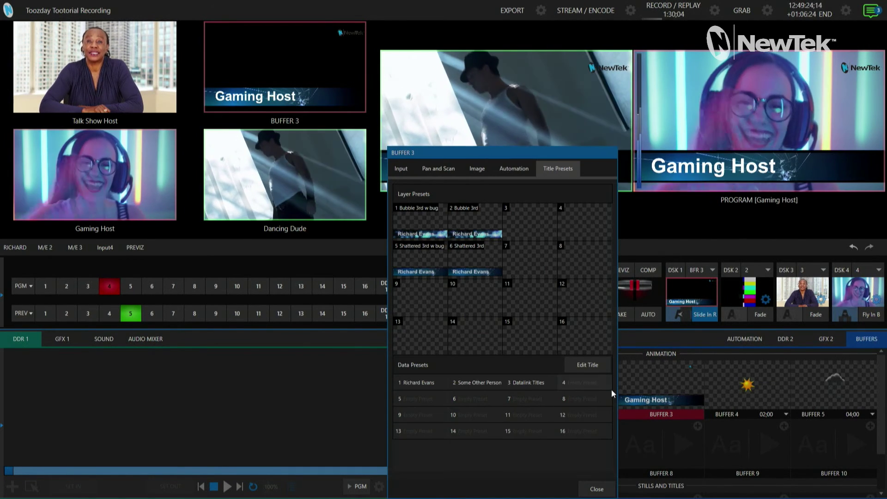
pyautogui.click(599, 365)
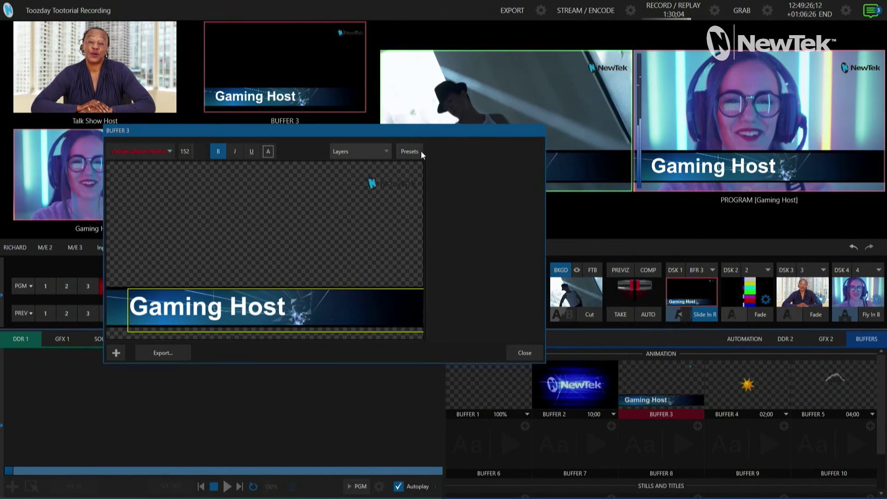
pyautogui.click(410, 151)
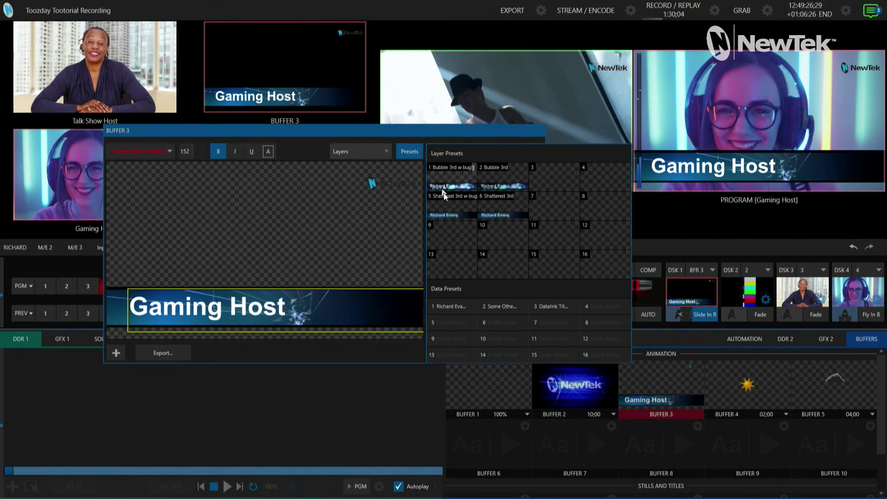
# - Apply data presets 1 and 2, the Bubble 3rd layer preset, then the Datalink Titles preset
pyautogui.click(451, 307)
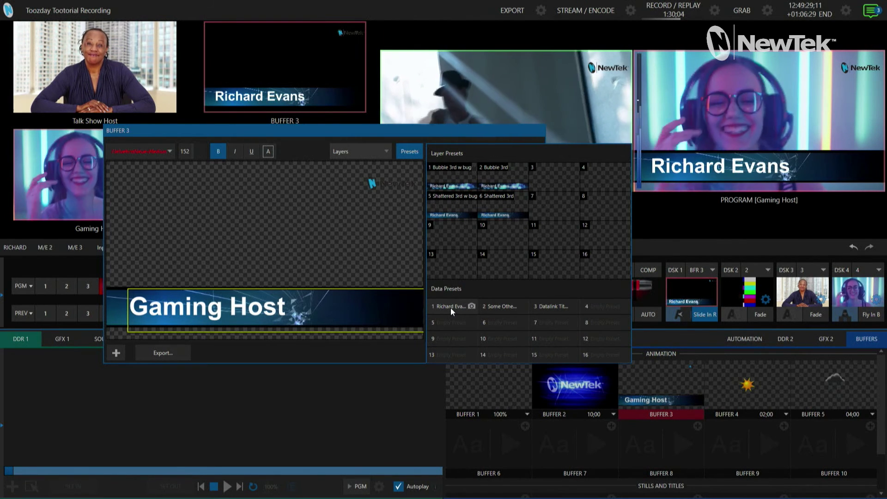
pyautogui.click(505, 306)
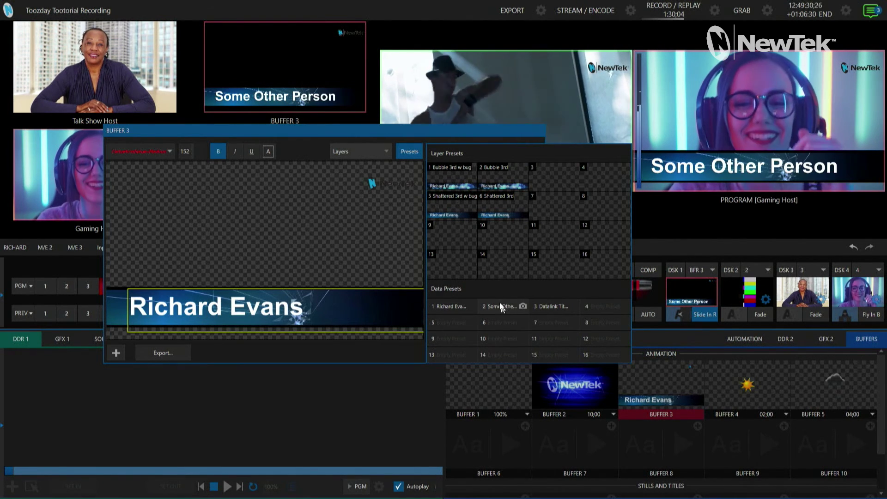
pyautogui.click(487, 187)
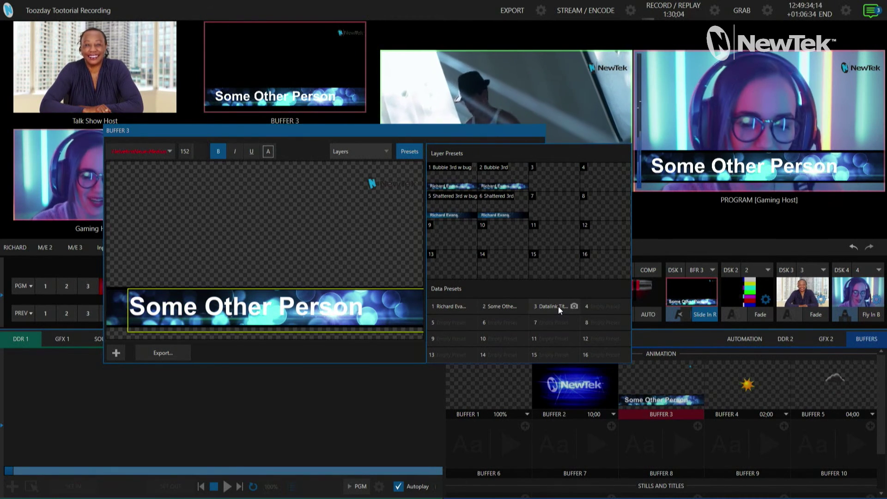
pyautogui.click(558, 305)
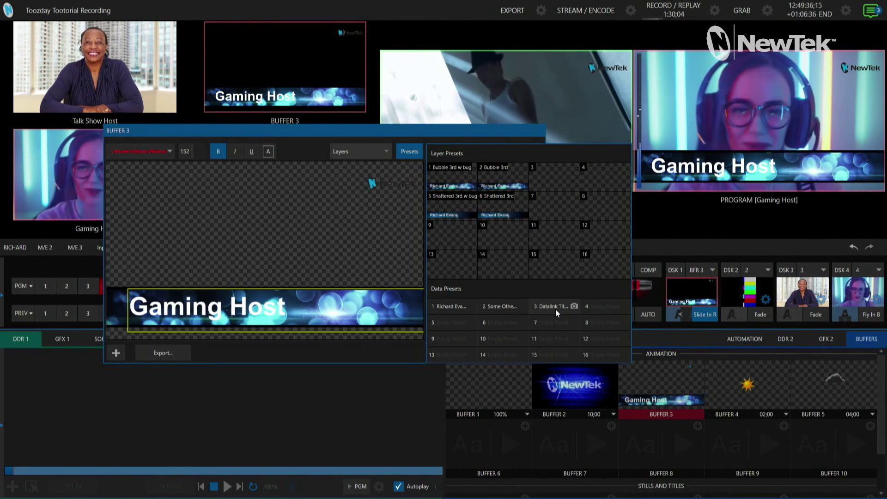